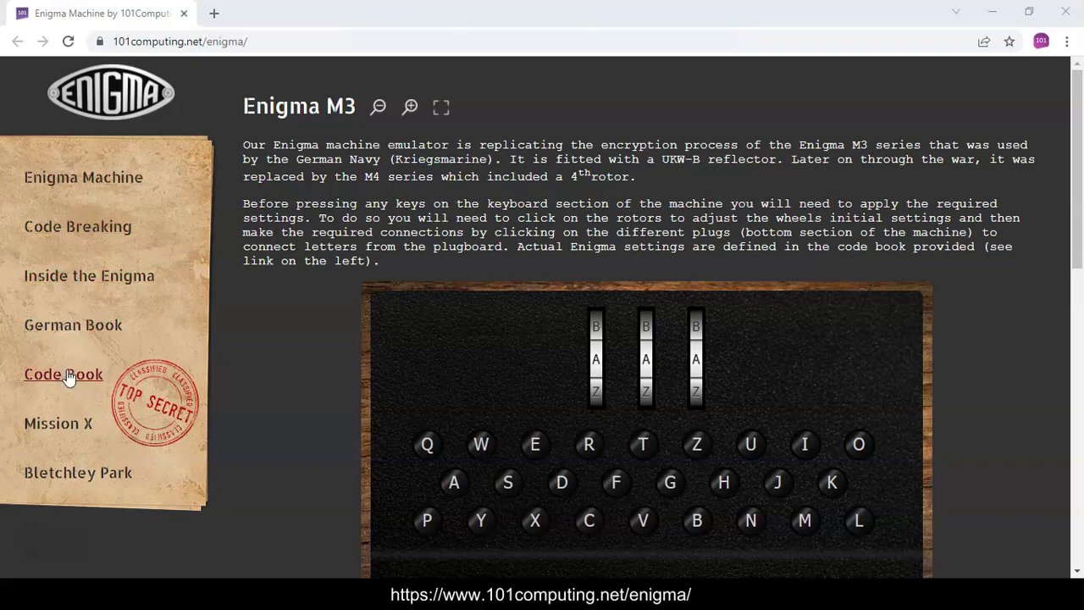
- Open the Mission X briefing and read the letter and the four intercepted messages with their dates
left_click(61, 432)
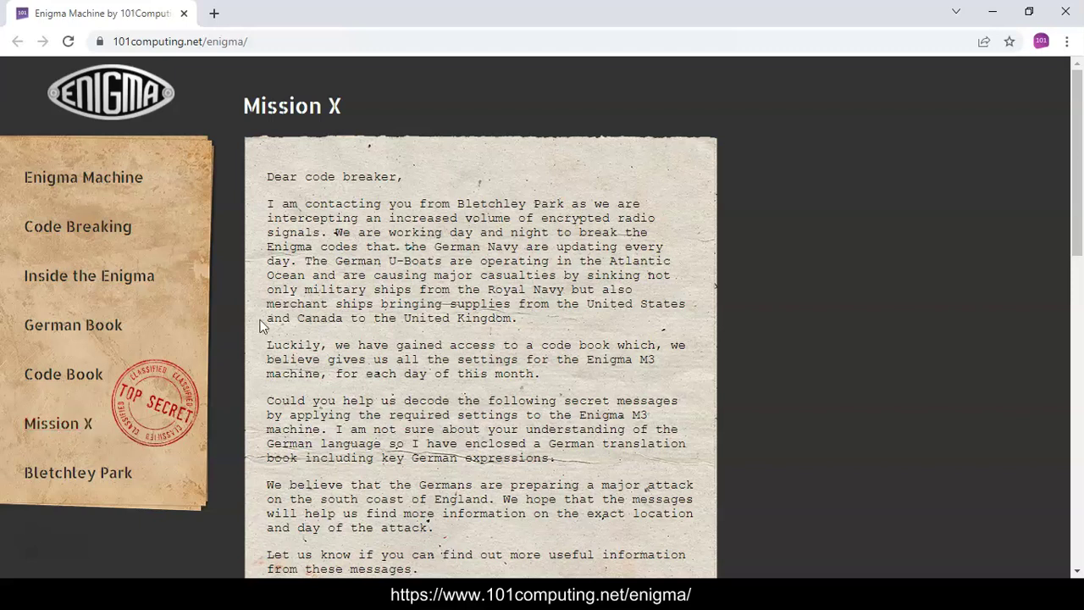
scroll(815, 226, "down", 1)
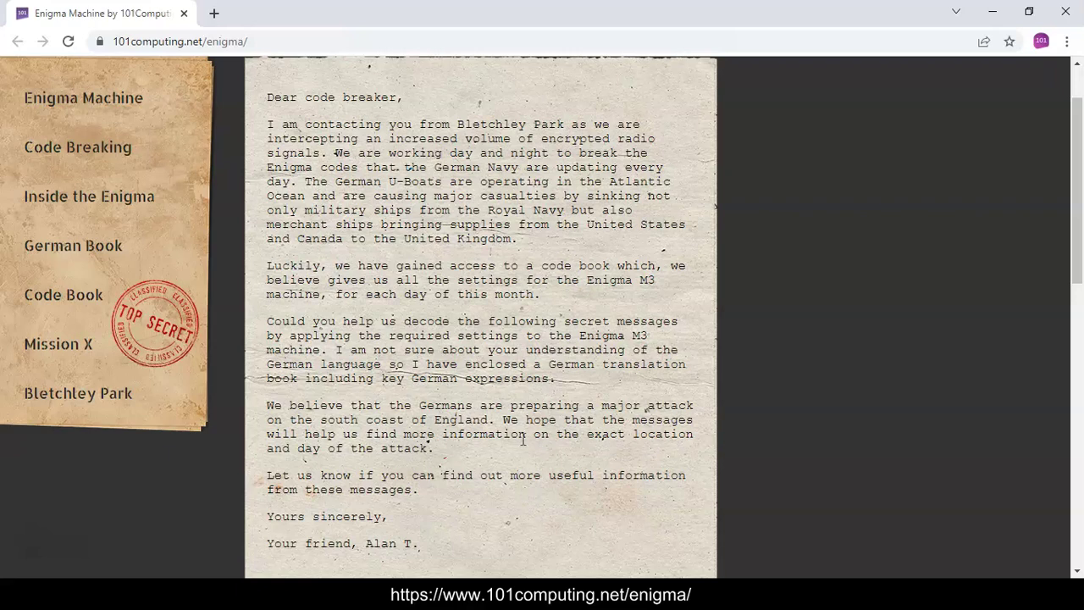
scroll(542, 432, "down", 4)
scroll(539, 430, "down", 4)
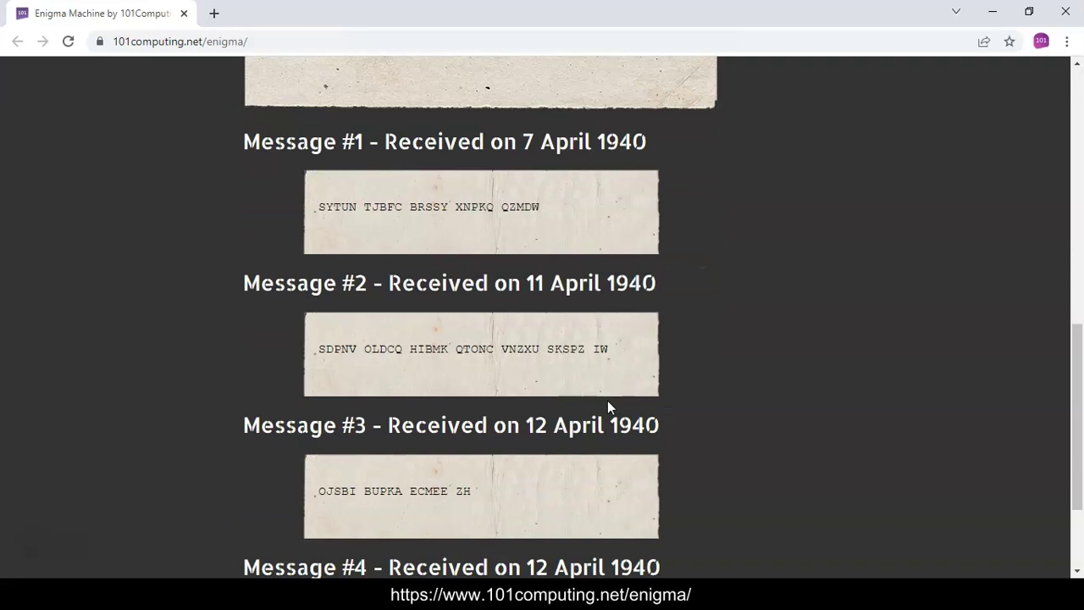
scroll(607, 401, "down", 1)
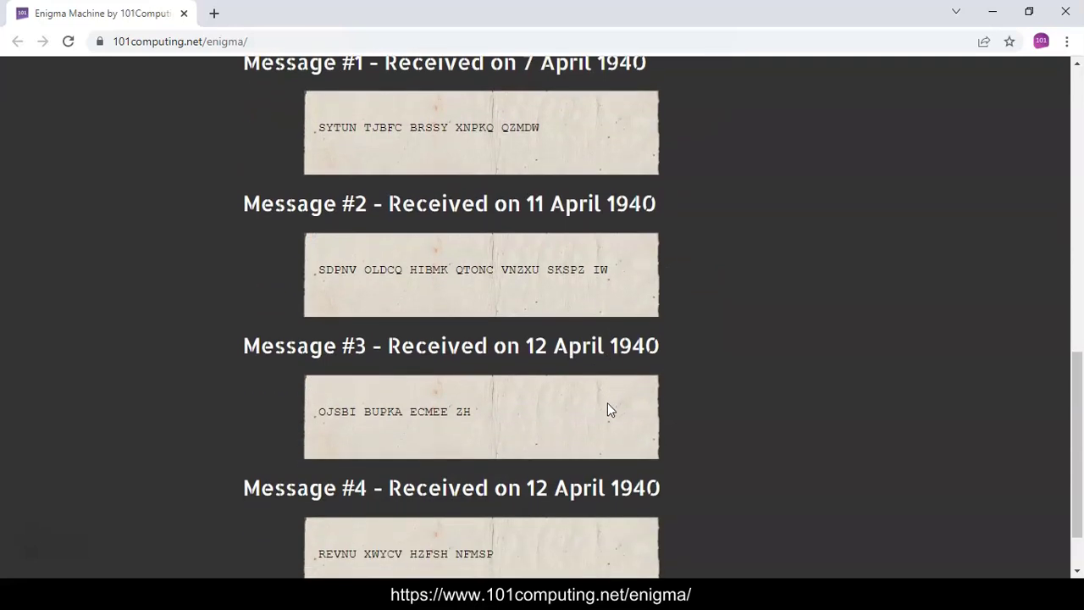
scroll(601, 437, "down", 1)
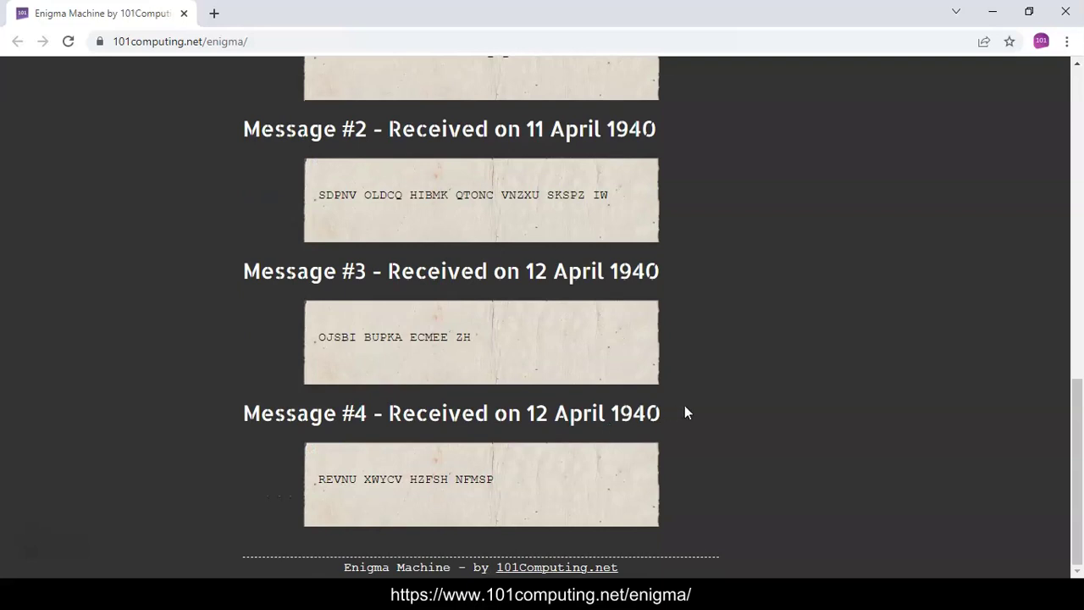
scroll(685, 406, "up", 2)
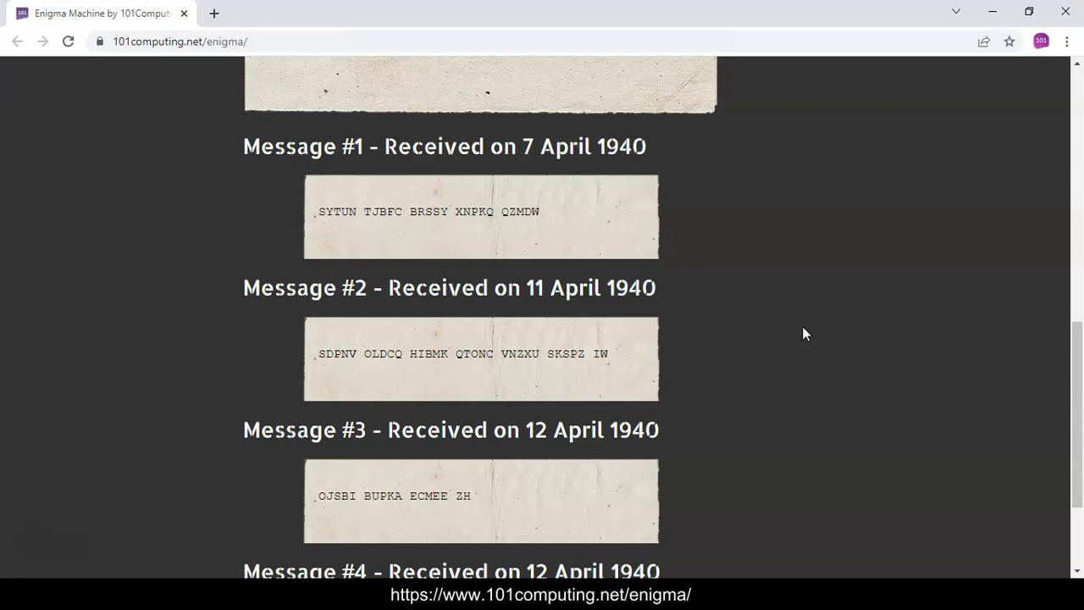
scroll(810, 332, "up", 4)
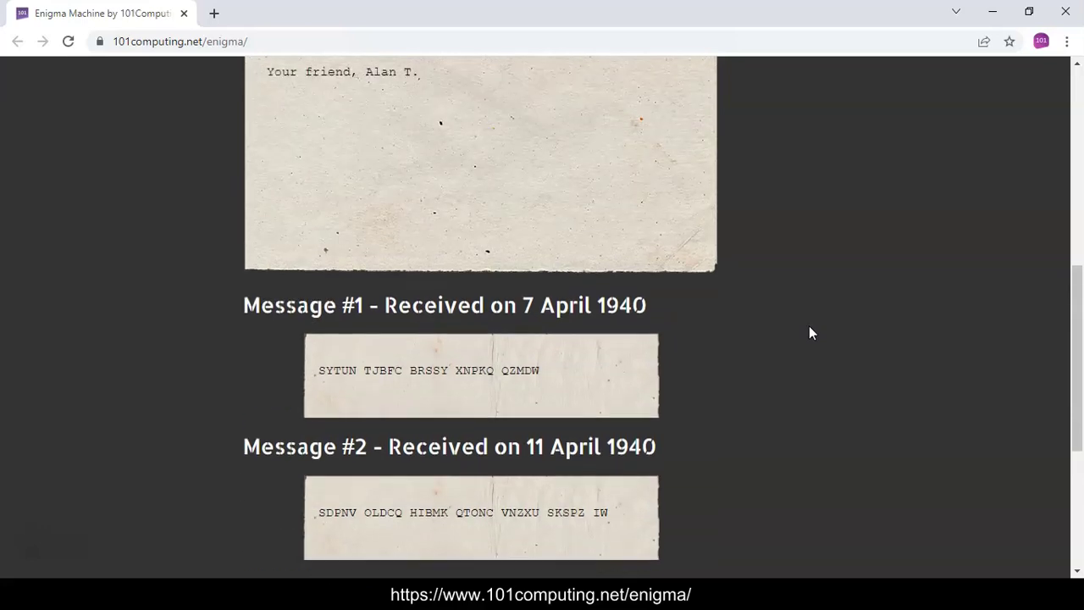
scroll(710, 336, "up", 4)
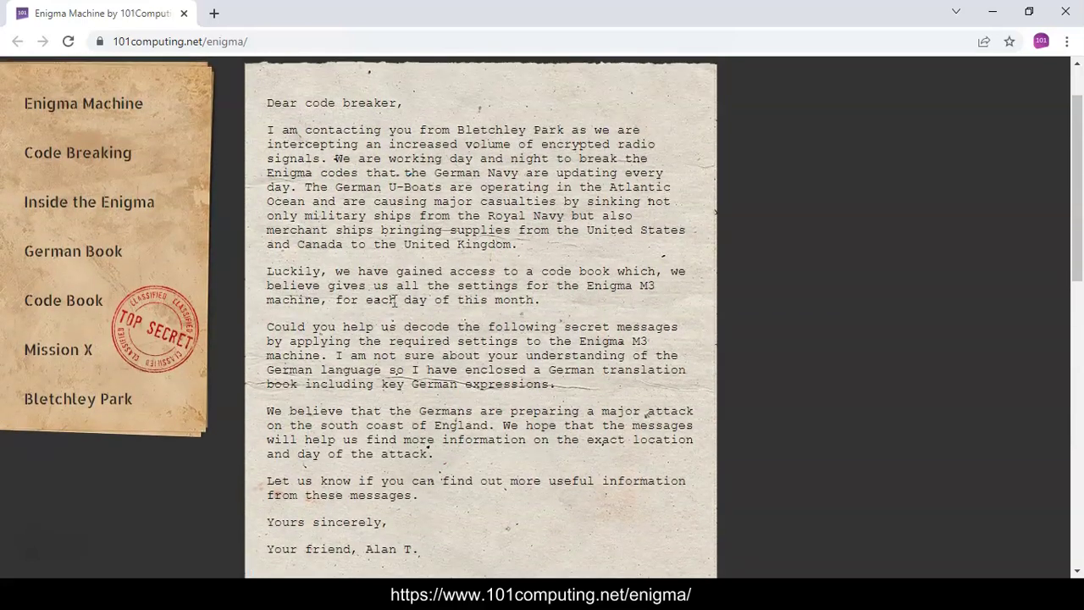
scroll(447, 362, "down", 5)
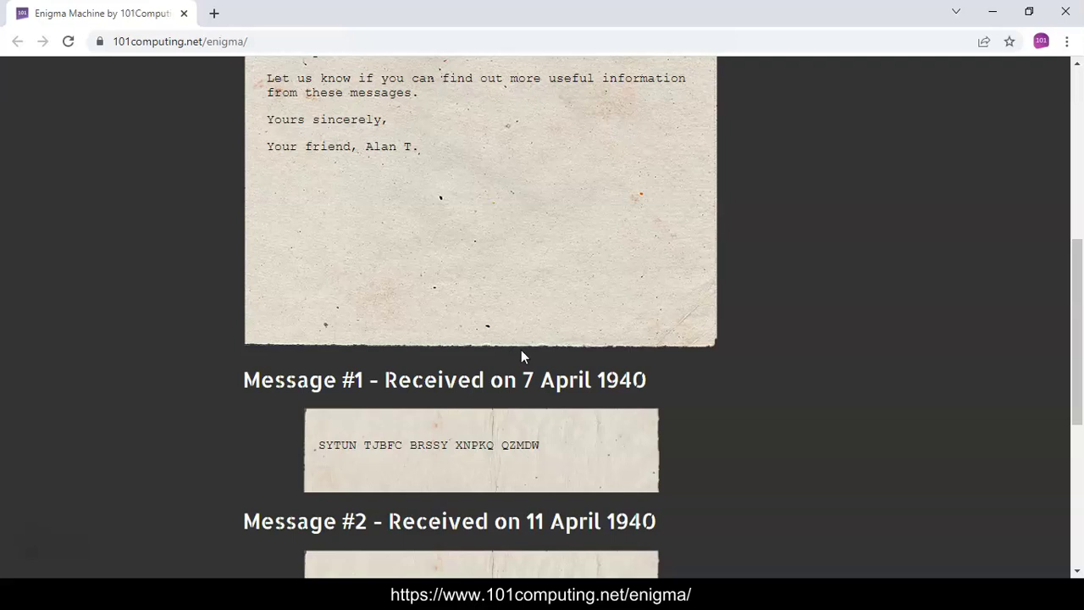
scroll(514, 347, "up", 3)
scroll(514, 353, "up", 3)
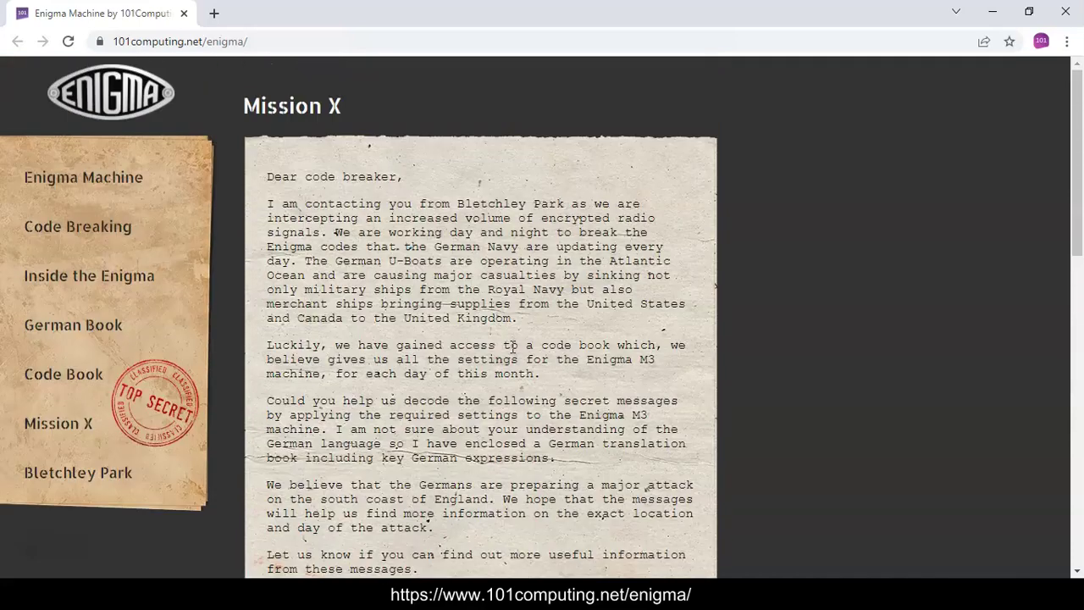
- View the Enigma M3 emulator page and the Inside the Enigma overview of the machine's sections
left_click(106, 181)
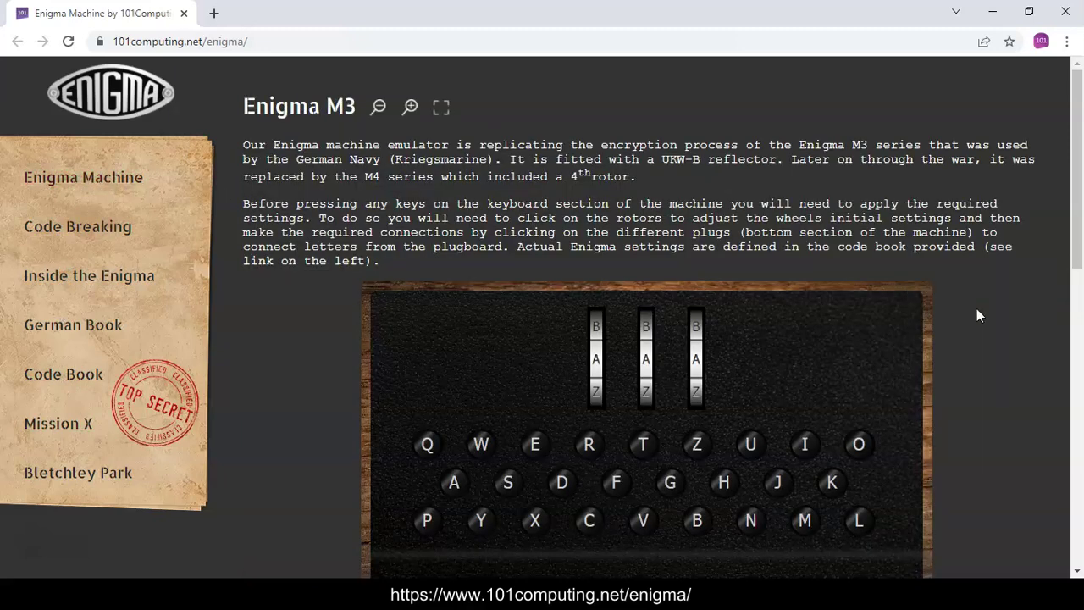
scroll(977, 315, "down", 2)
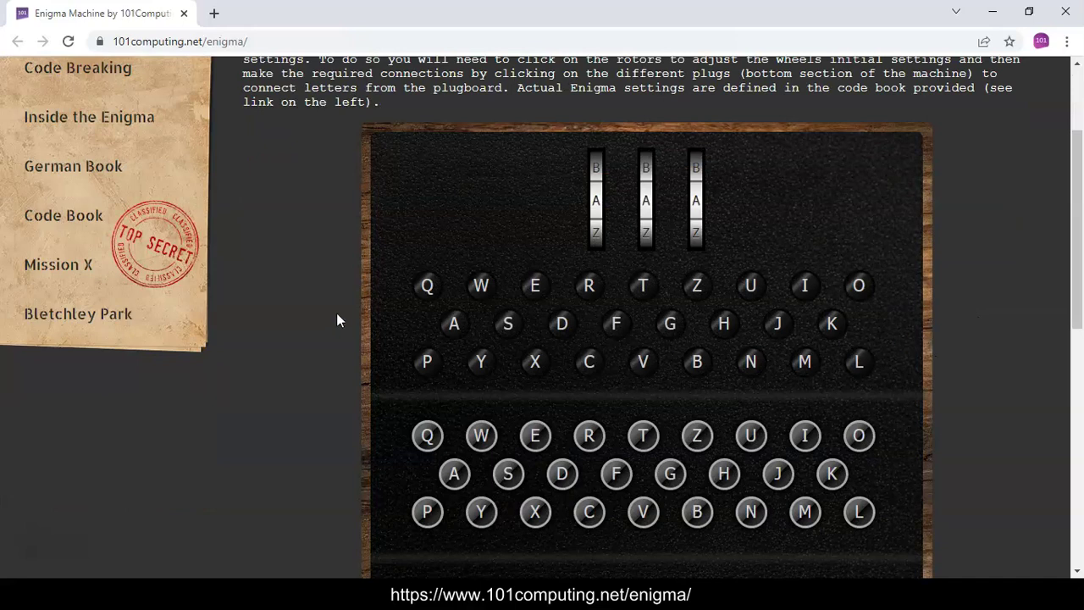
scroll(326, 315, "up", 2)
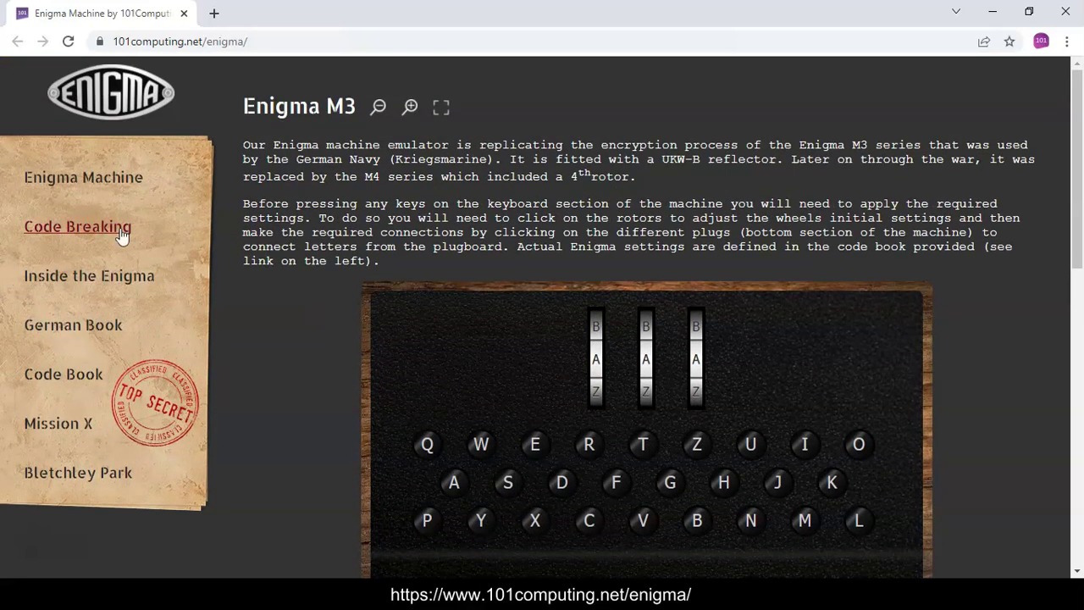
left_click(108, 283)
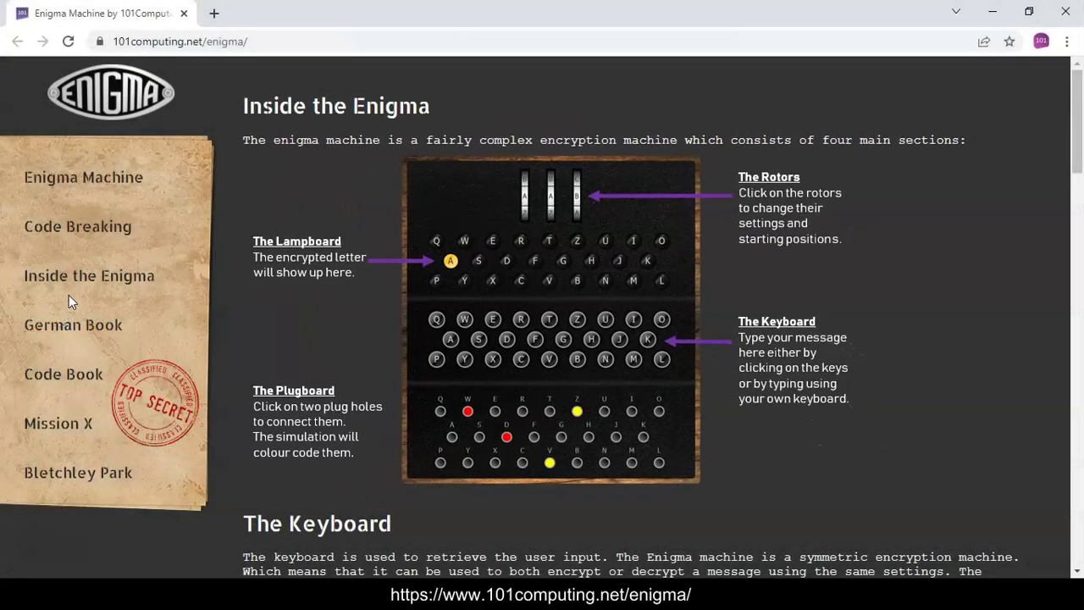
- Return to the Enigma Machine emulator and encrypt the letters A, S and E on its keyboard
left_click(100, 181)
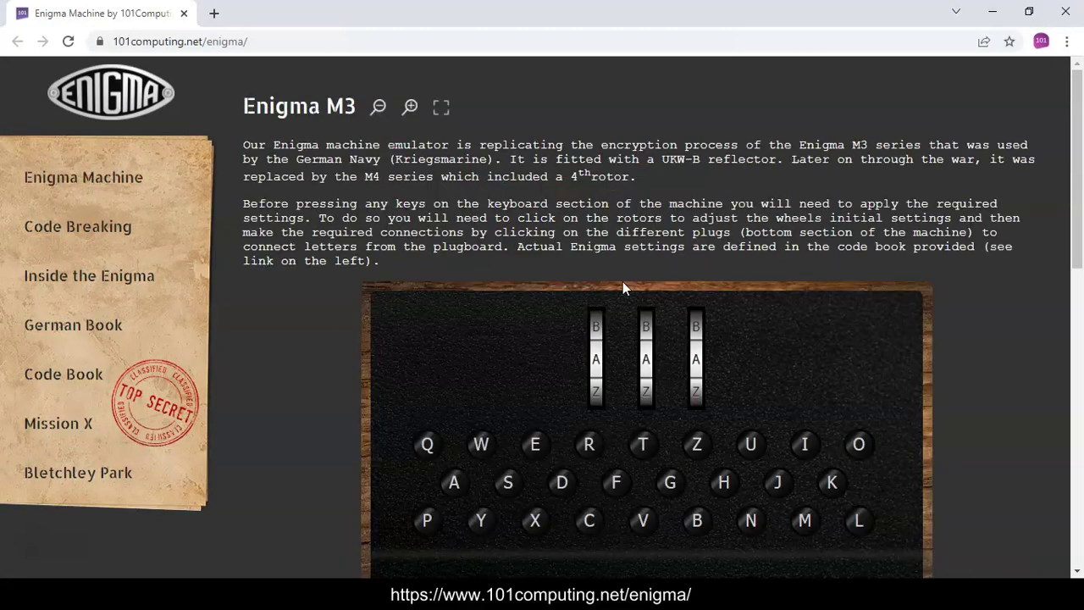
scroll(838, 316, "down", 3)
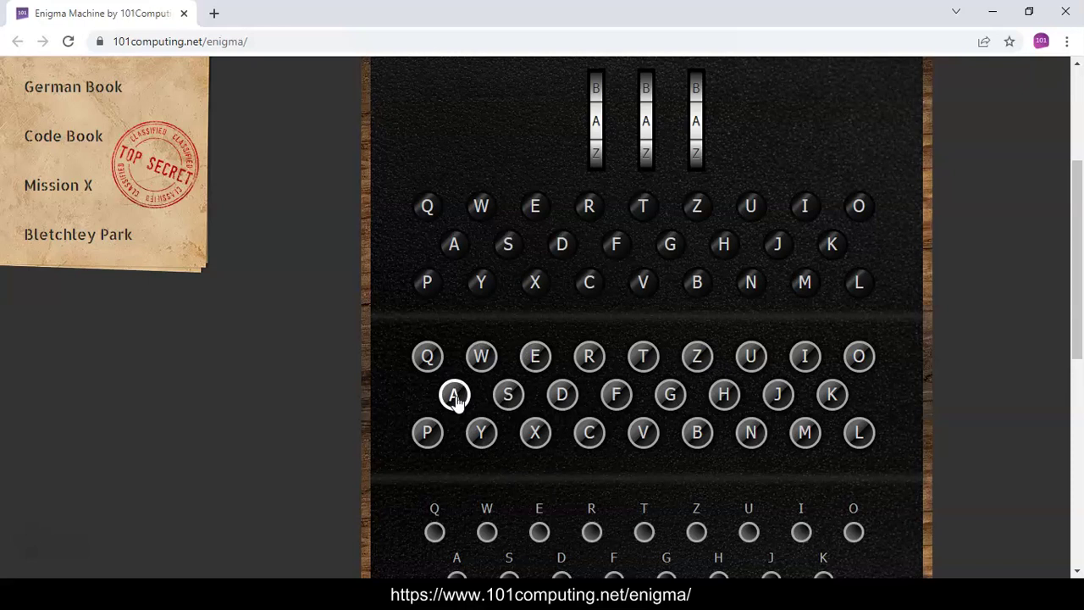
left_click(454, 395)
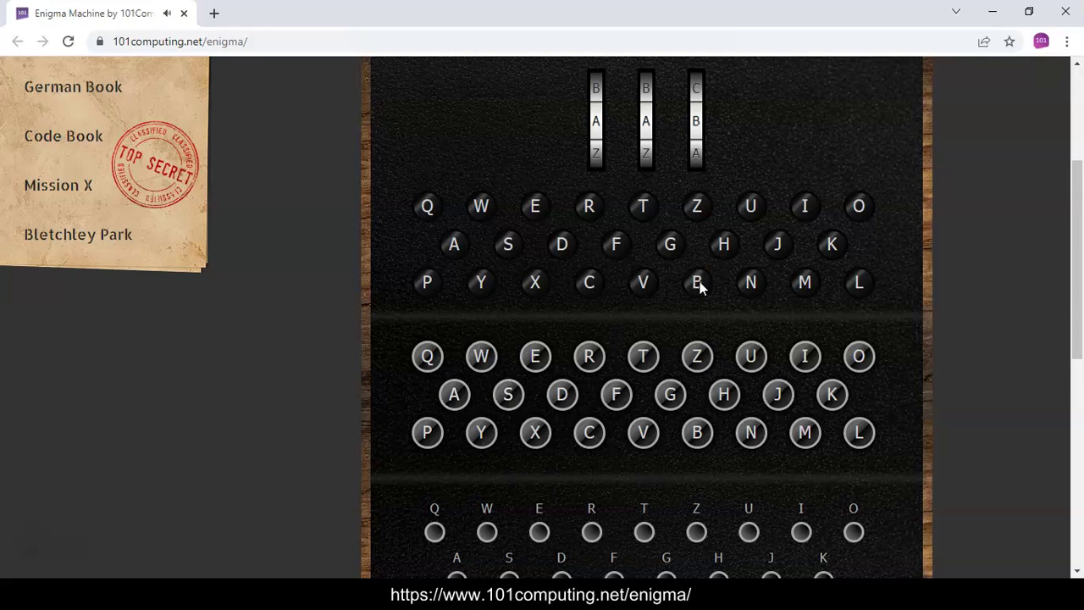
left_click(508, 398)
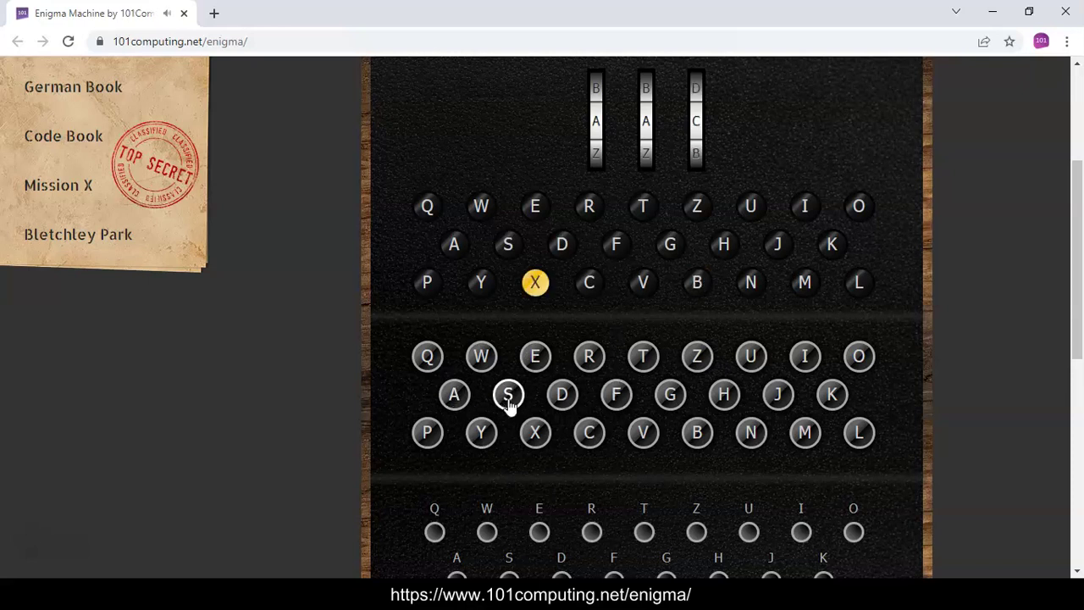
left_click(535, 359)
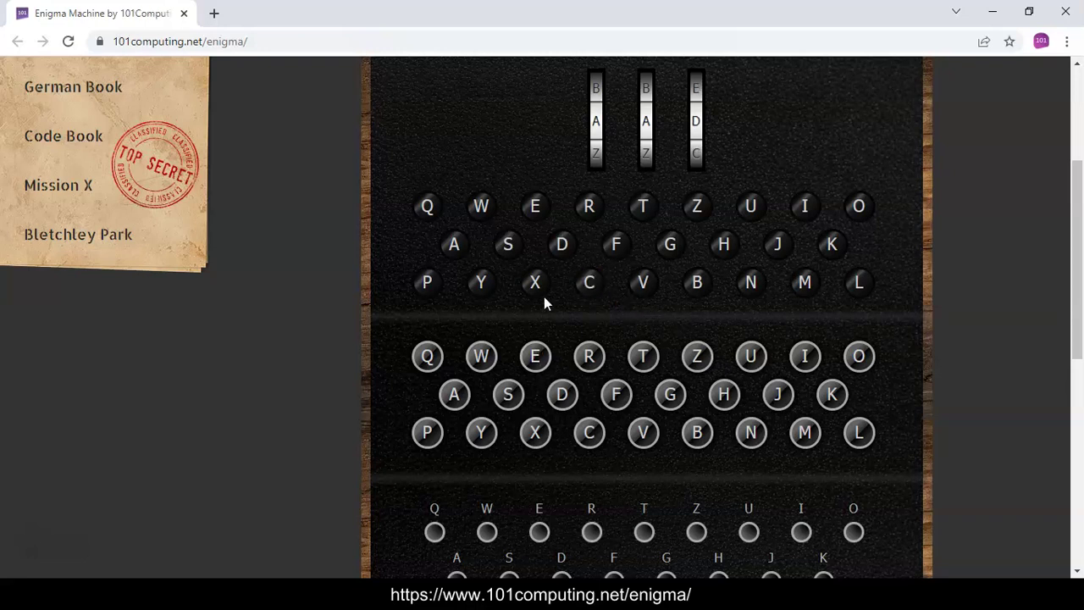
- Inspect the emulator's rotors and plugboard, and view the rotor settings without applying any change
scroll(580, 301, "up", 1)
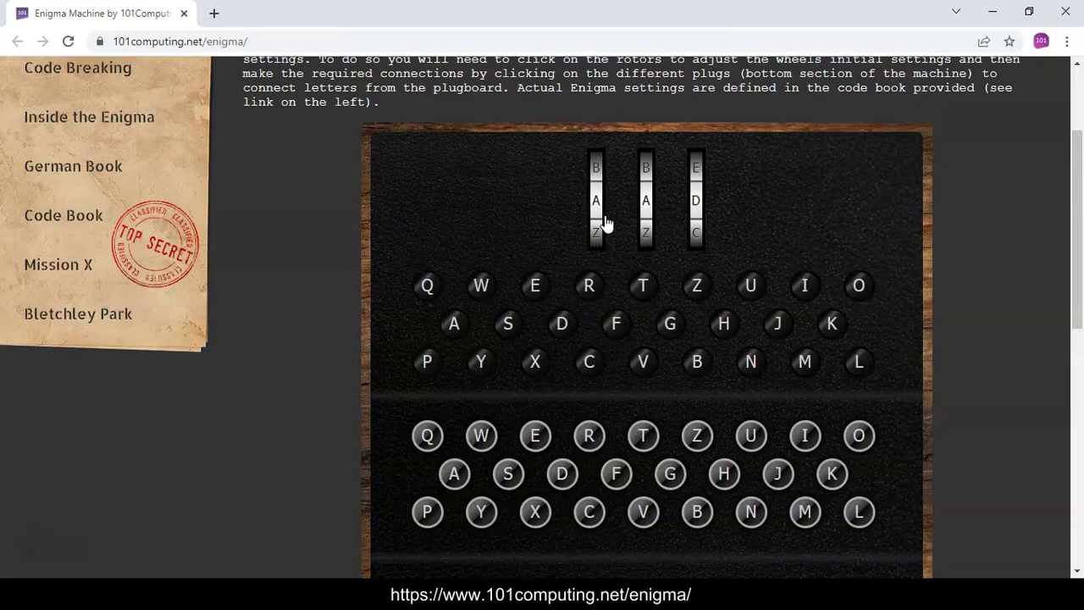
scroll(796, 234, "down", 4)
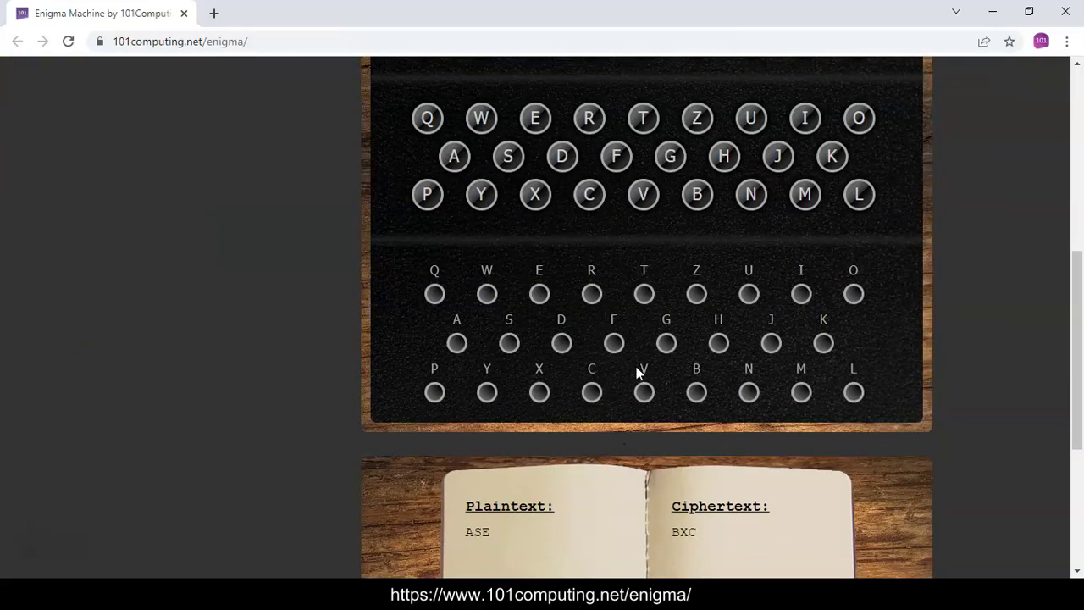
scroll(633, 371, "up", 5)
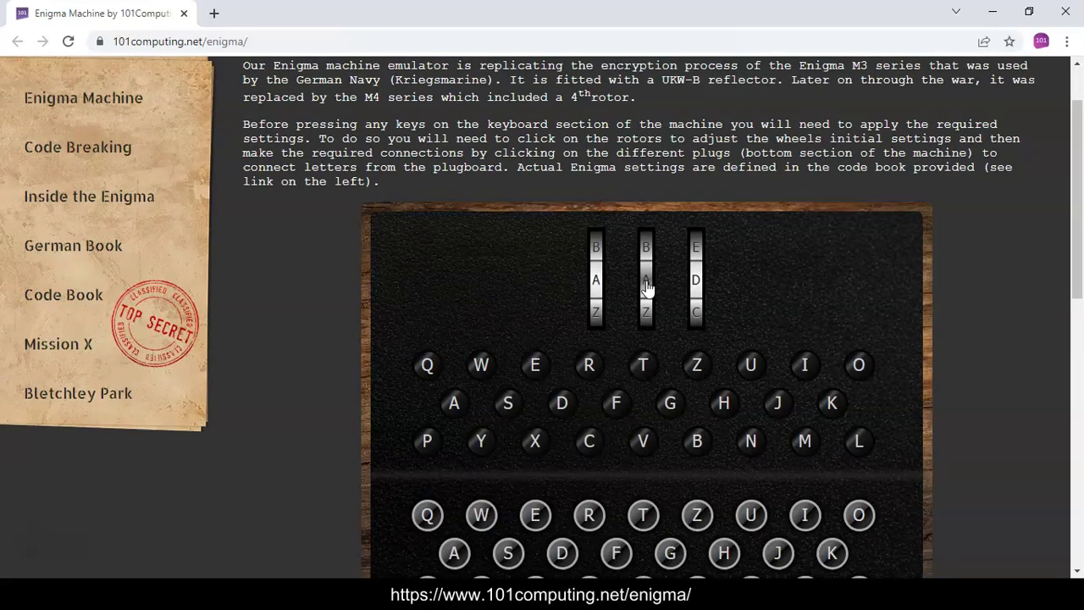
left_click(646, 288)
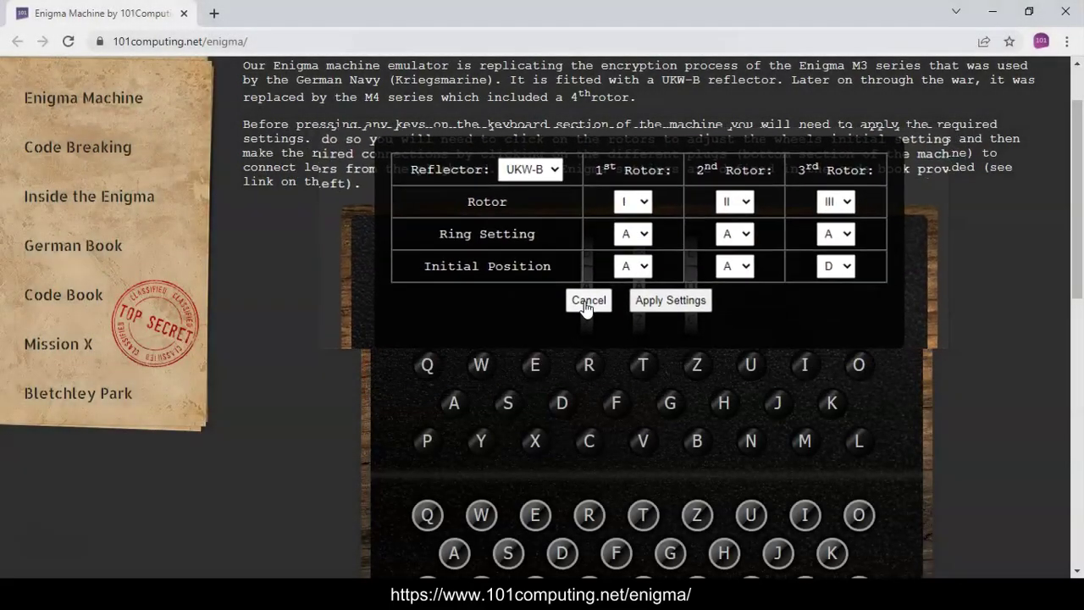
left_click(587, 302)
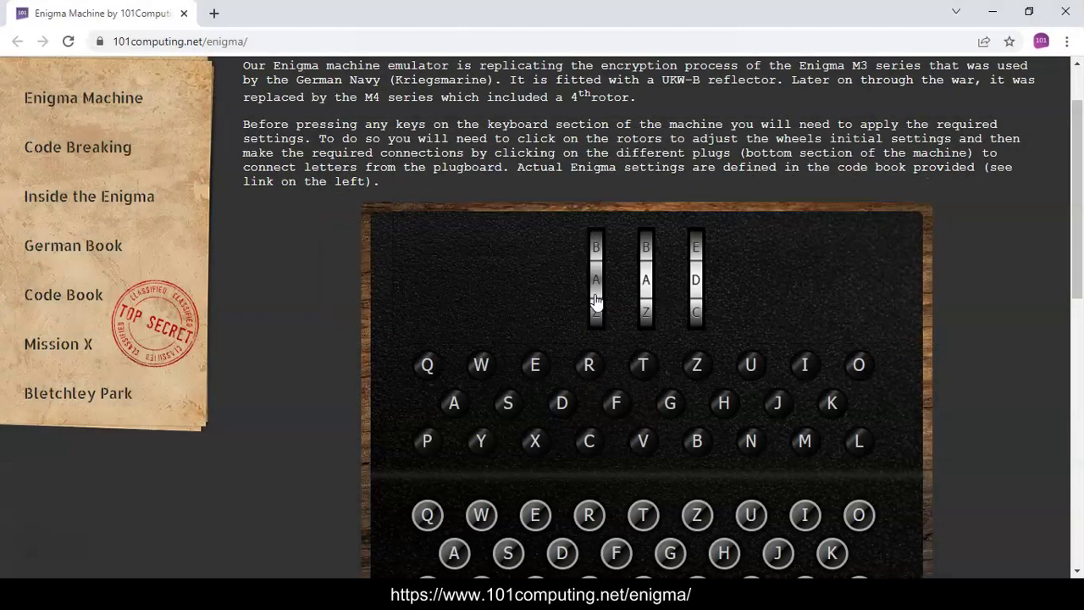
- Open the Code Book and examine the April 1940 table of daily Enigma M3 settings down to day 1
left_click(86, 302)
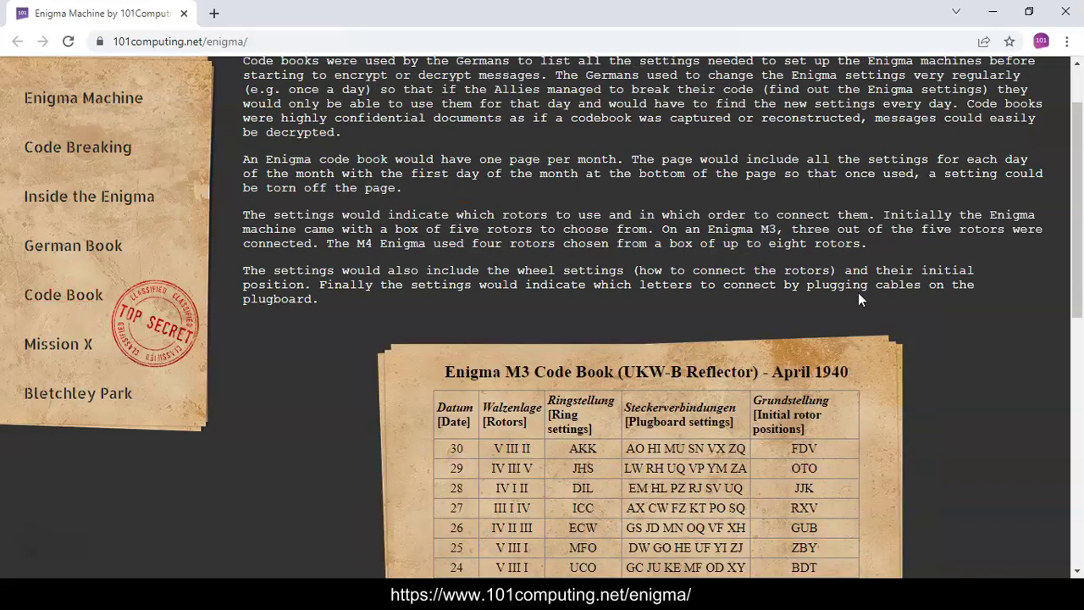
scroll(858, 292, "down", 2)
scroll(856, 297, "down", 1)
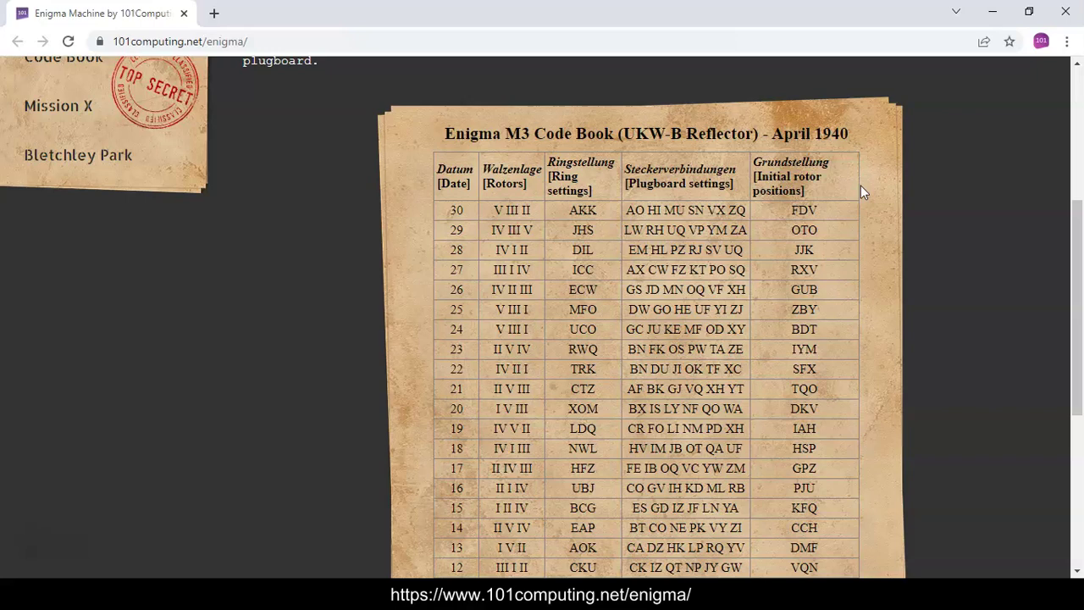
scroll(864, 199, "down", 2)
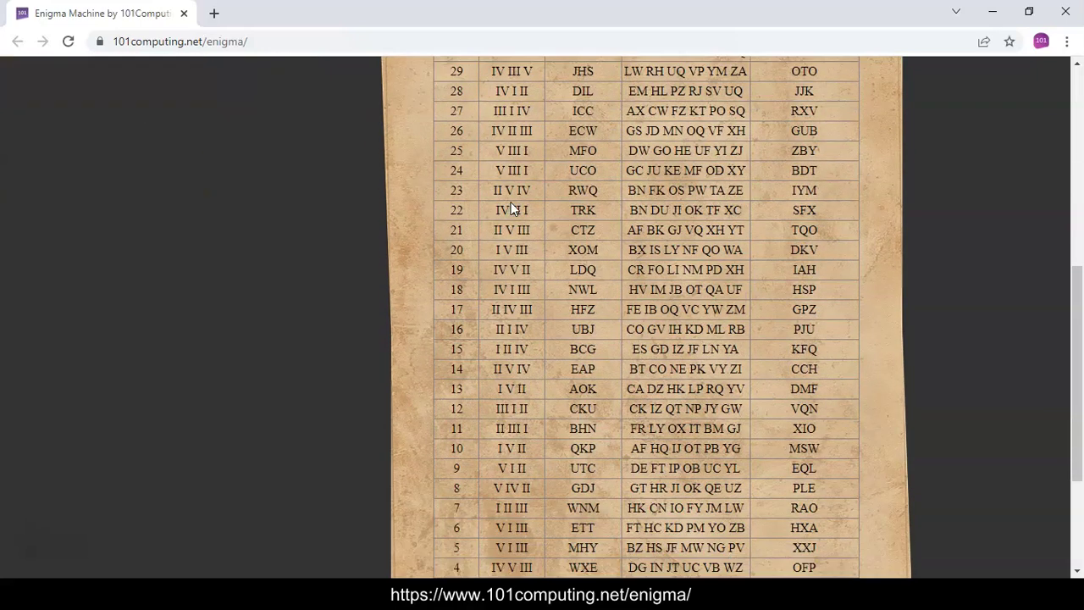
scroll(511, 209, "up", 1)
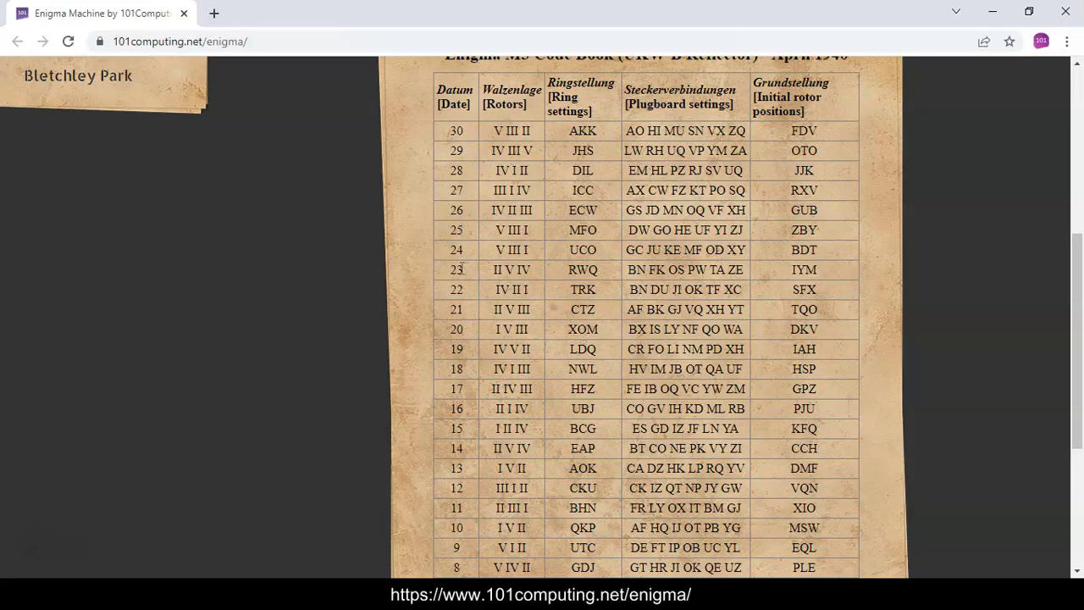
scroll(461, 326, "down", 3)
scroll(458, 337, "down", 1)
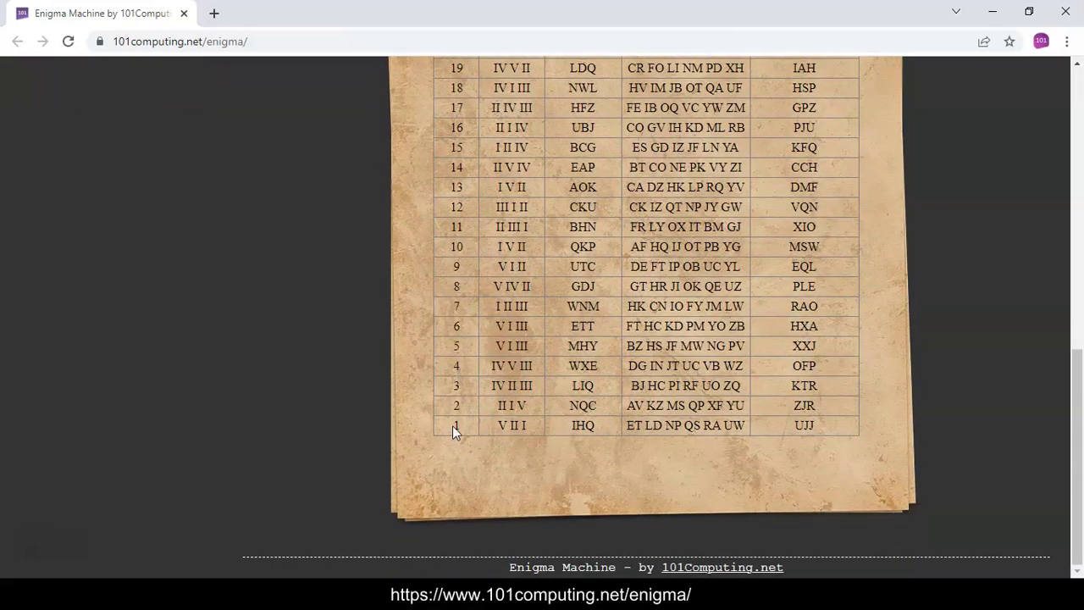
scroll(463, 425, "up", 2)
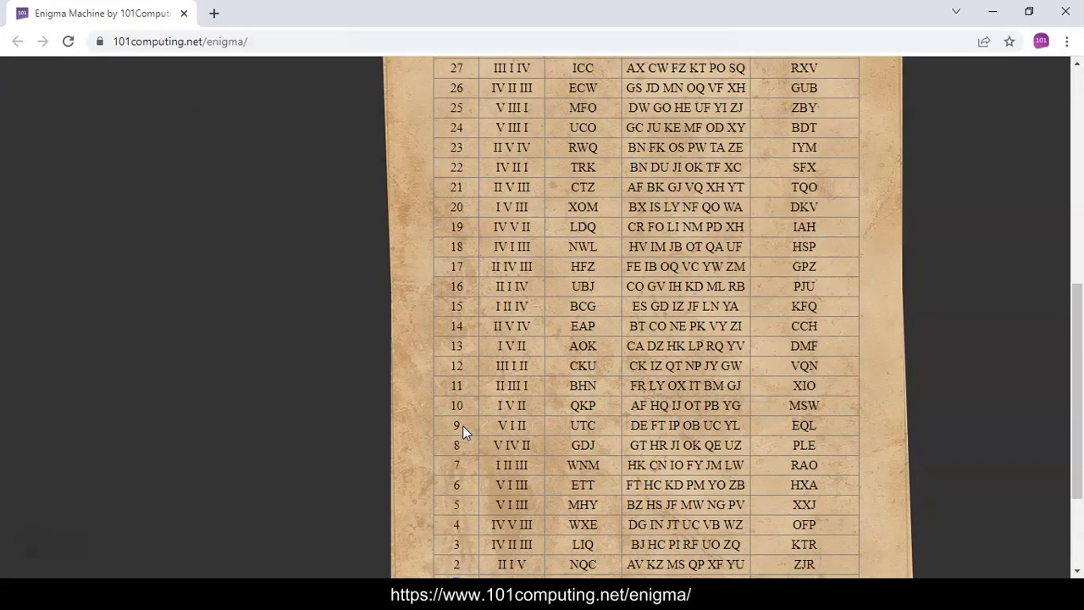
scroll(471, 425, "up", 2)
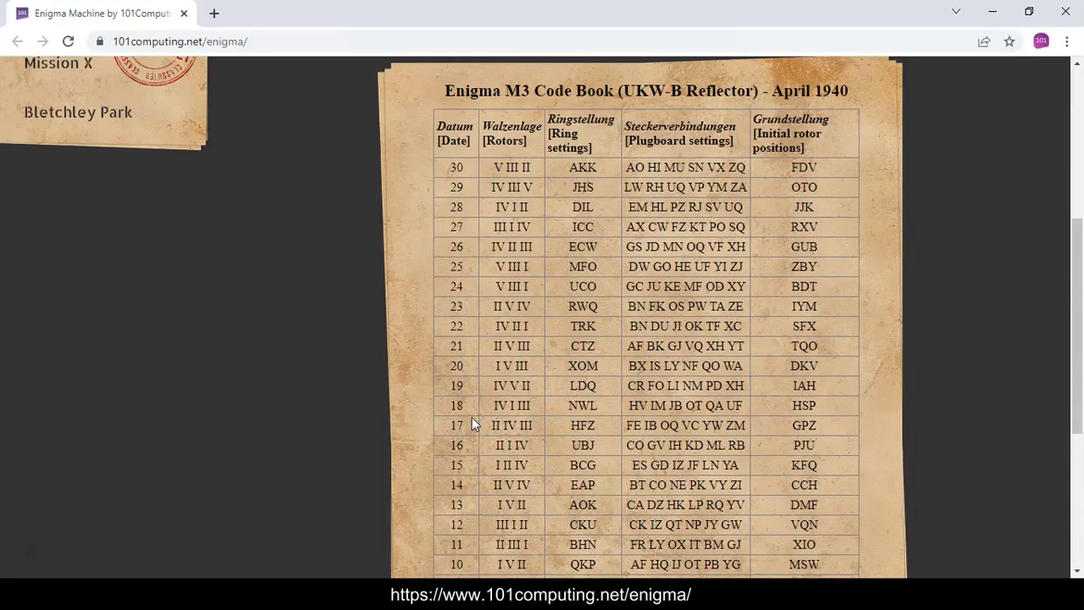
scroll(549, 391, "down", 3)
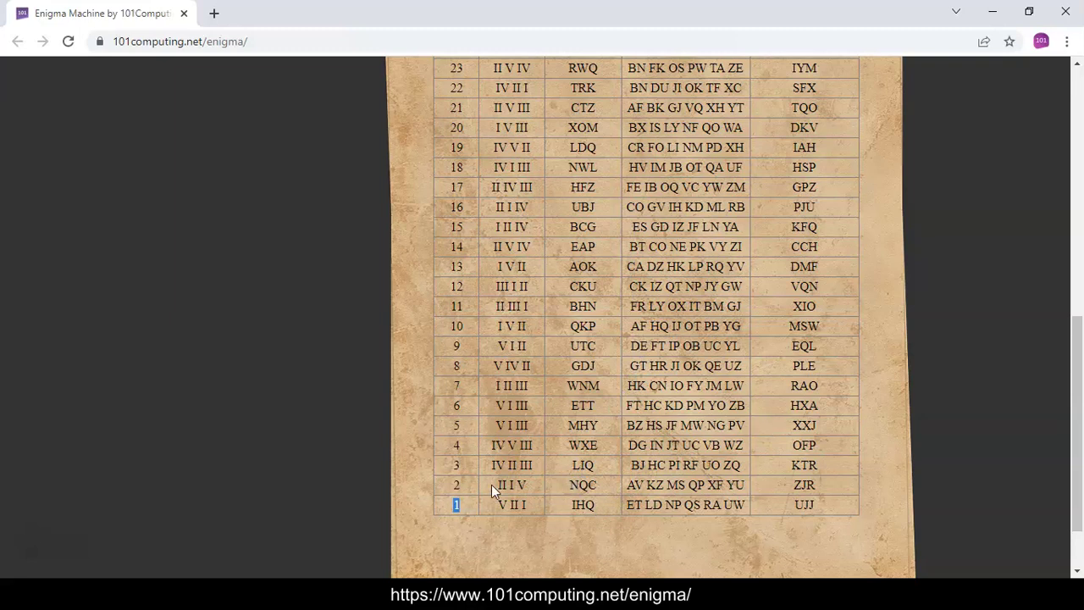
- Look up the day 7 row in the code book and compare its settings with the column headings
scroll(462, 398, "up", 1)
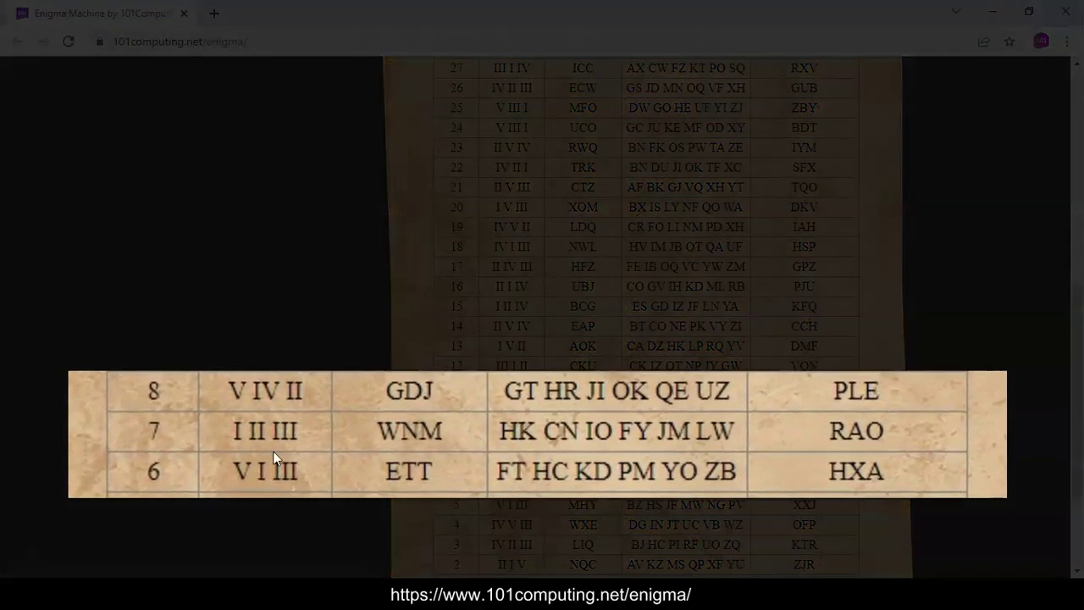
double_click(236, 434)
left_click_drag(241, 434, 905, 424)
left_click(909, 429)
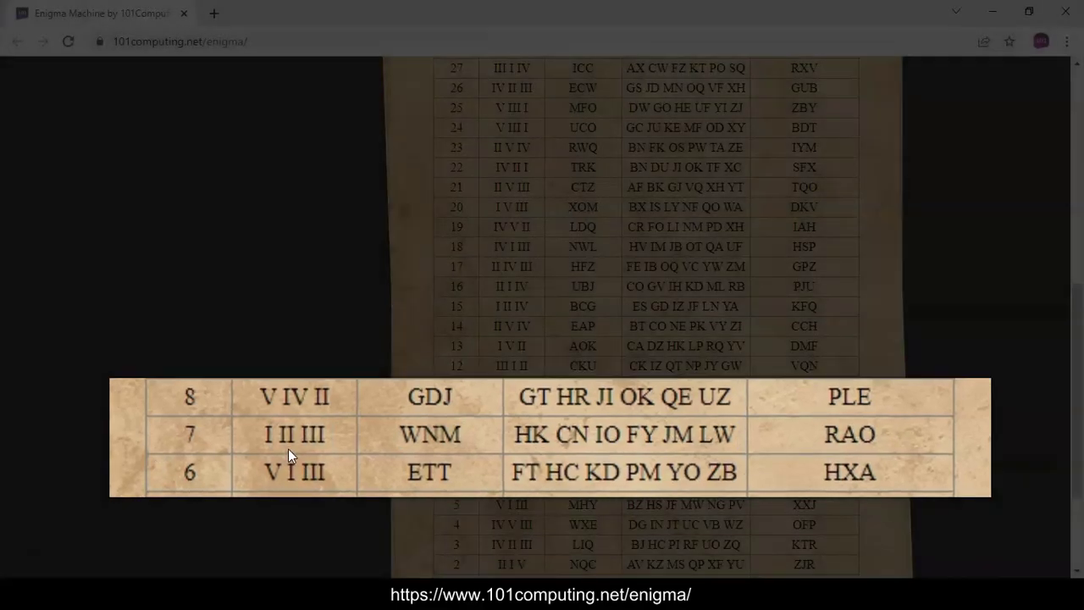
scroll(523, 465, "up", 3)
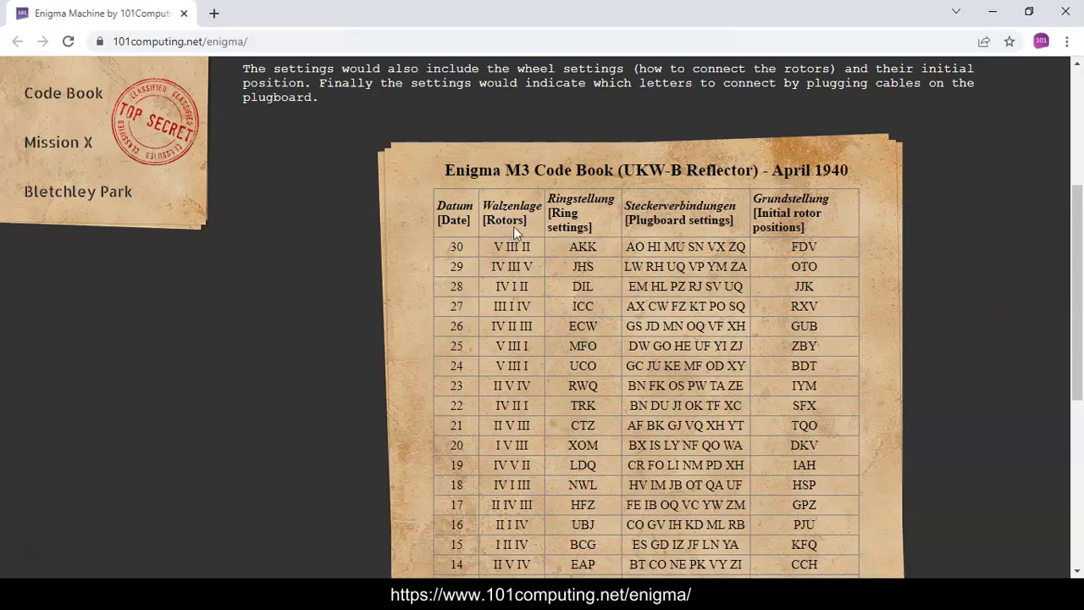
- Check which rotors, ring settings, plugboard pairs and initial positions the April 1940 code book gives for day 7
scroll(532, 368, "down", 3)
scroll(529, 469, "up", 1)
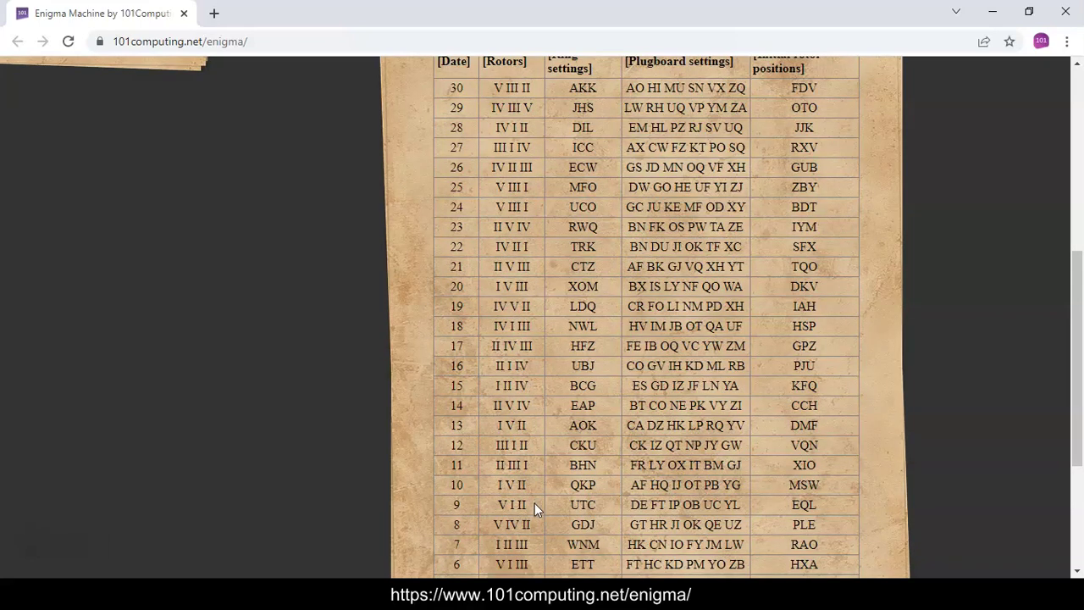
scroll(535, 507, "down", 2)
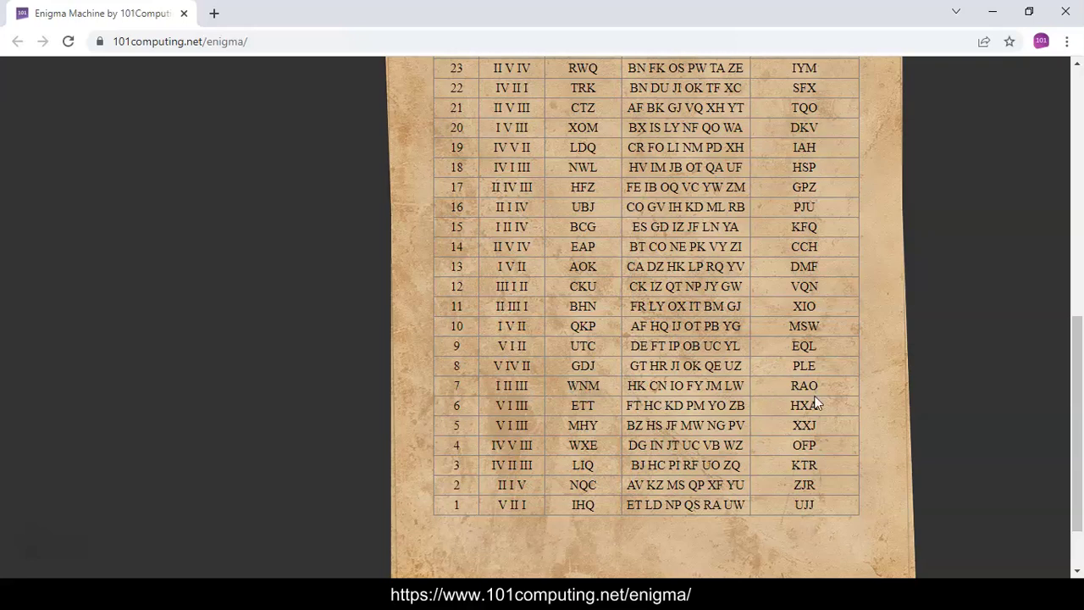
scroll(815, 395, "up", 2)
scroll(815, 402, "up", 1)
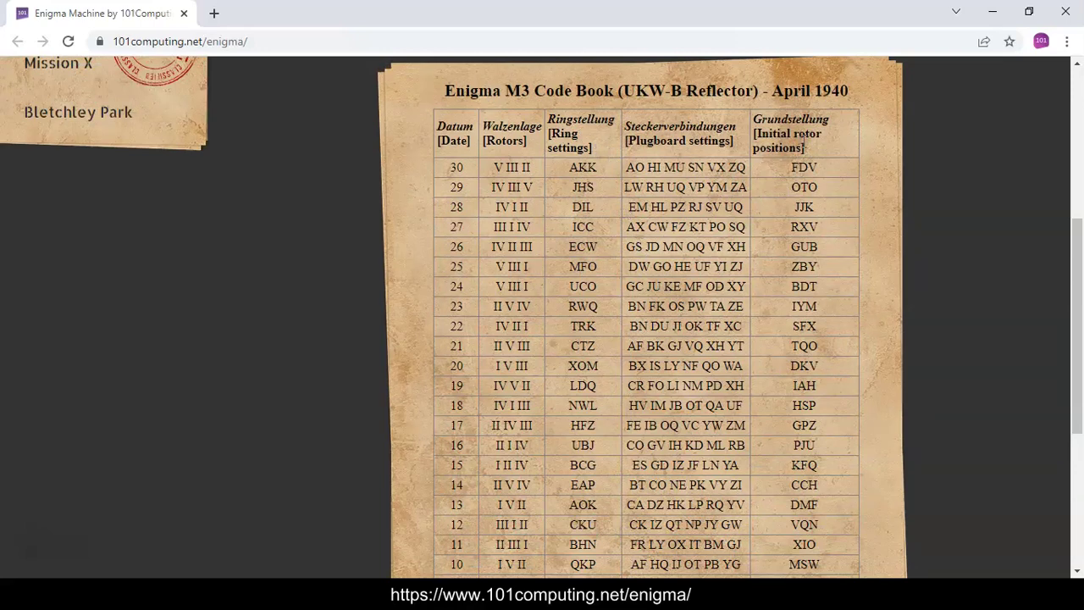
scroll(809, 395, "down", 2)
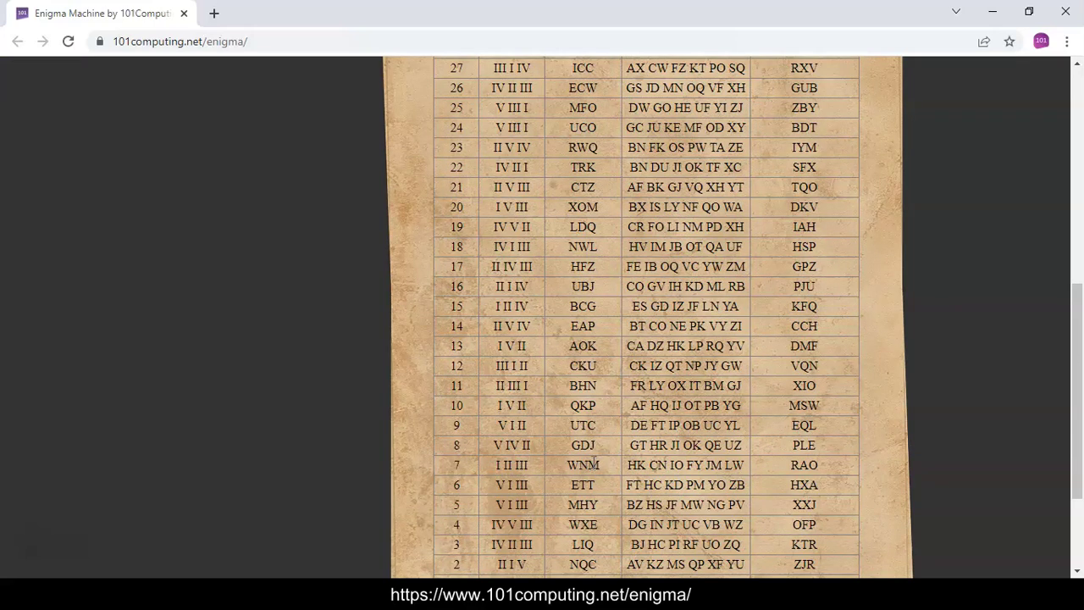
scroll(595, 461, "up", 3)
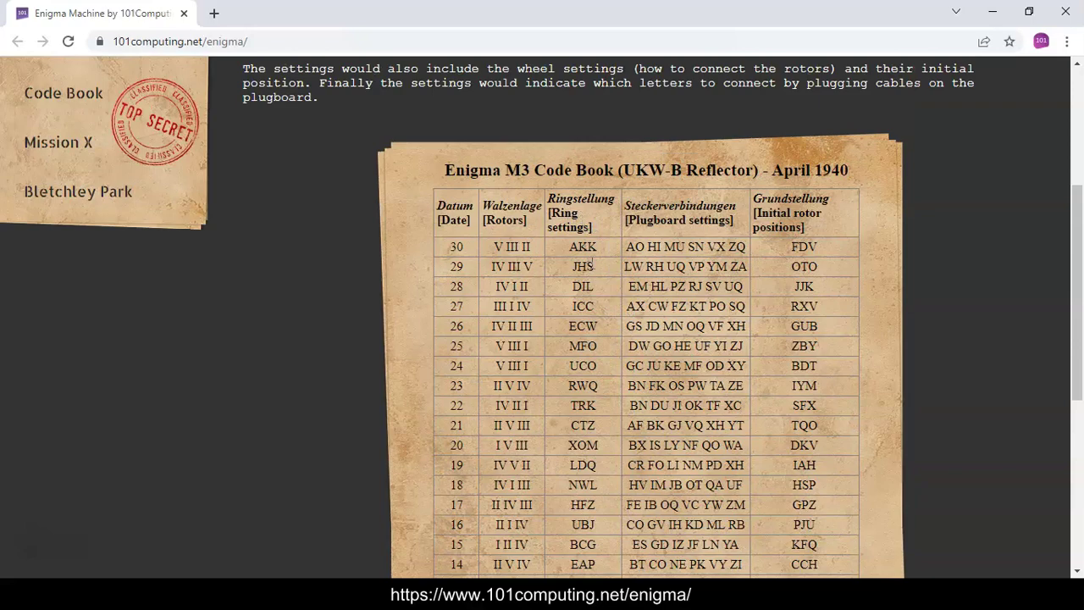
scroll(592, 262, "down", 3)
- Open the Enigma M3 emulator in its own window, make the window taller, shrink the machine and move the window beside the main page
scroll(581, 471, "up", 5)
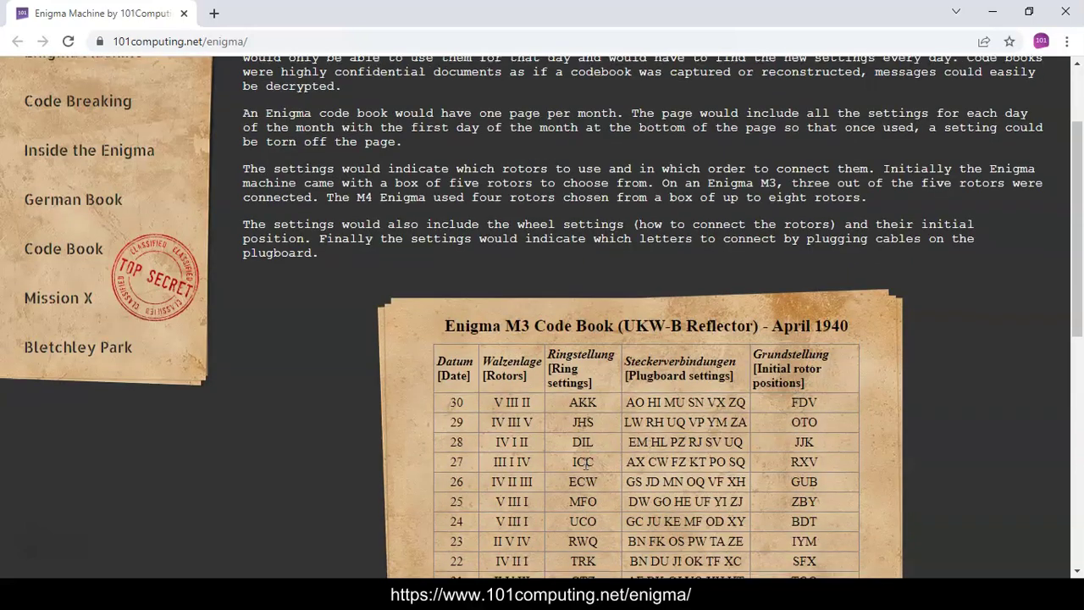
scroll(585, 461, "up", 2)
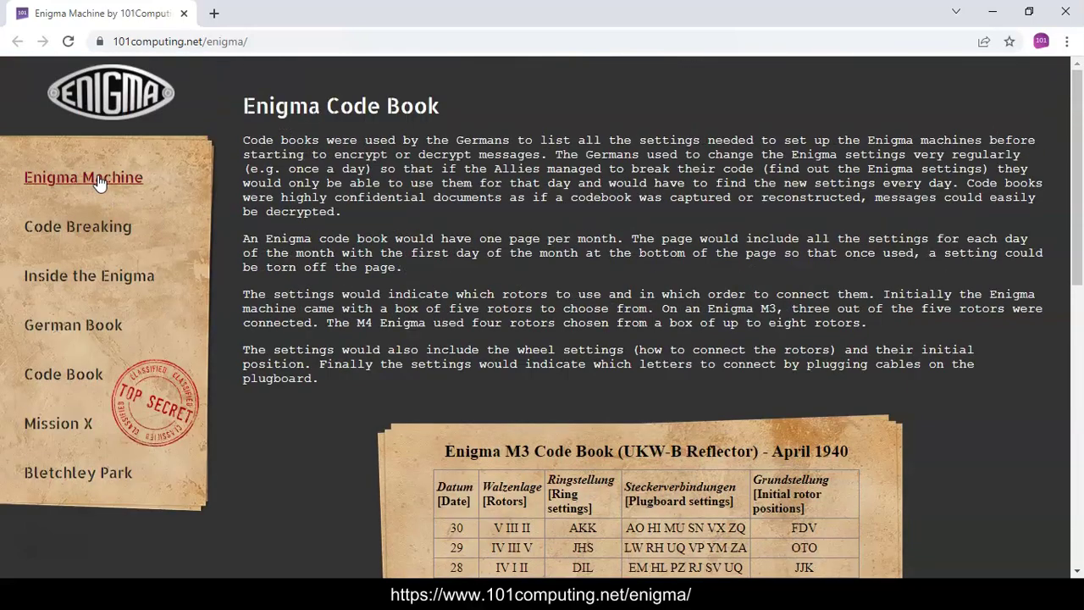
left_click(100, 181)
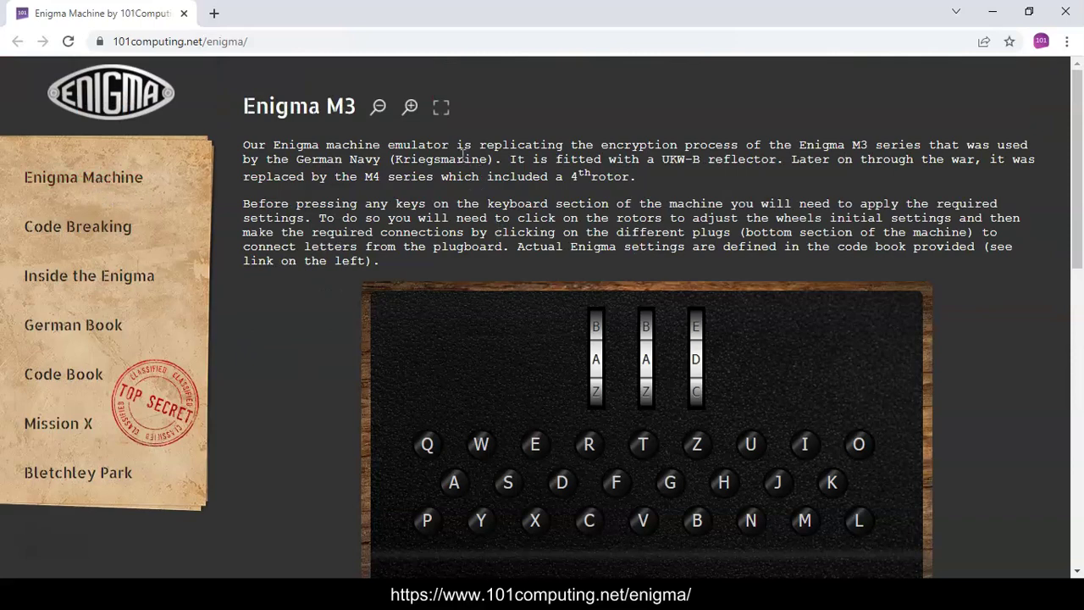
left_click(441, 108)
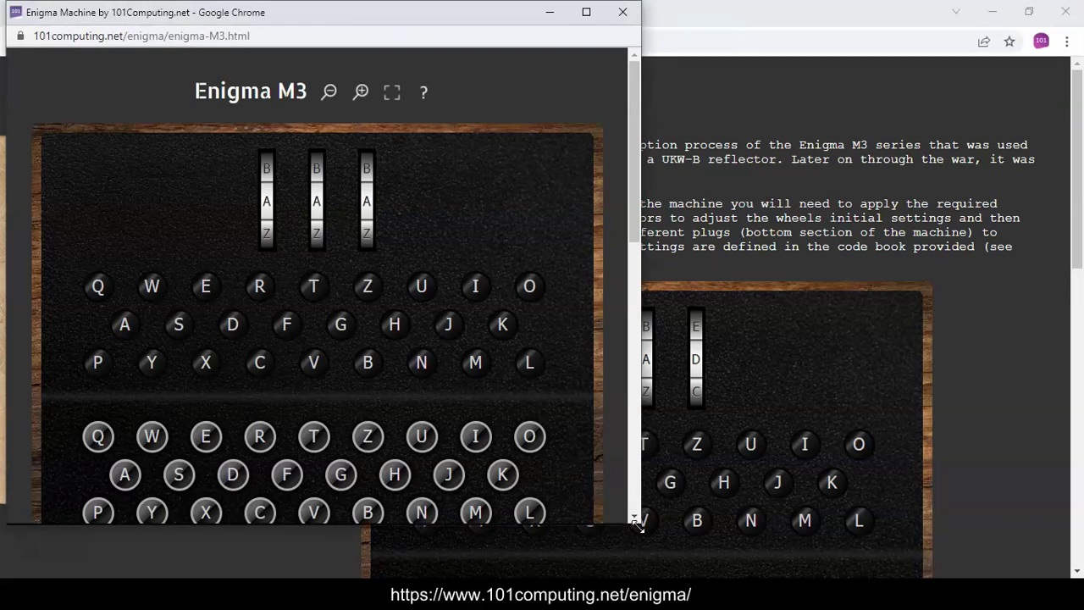
left_click_drag(641, 524, 642, 576)
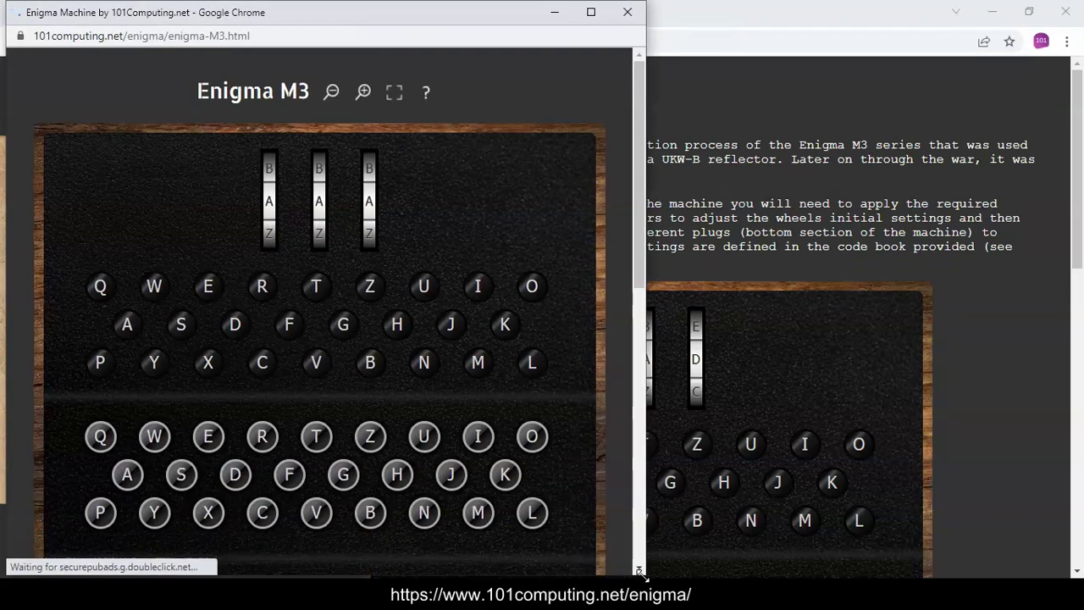
left_click(331, 94)
left_click(331, 95)
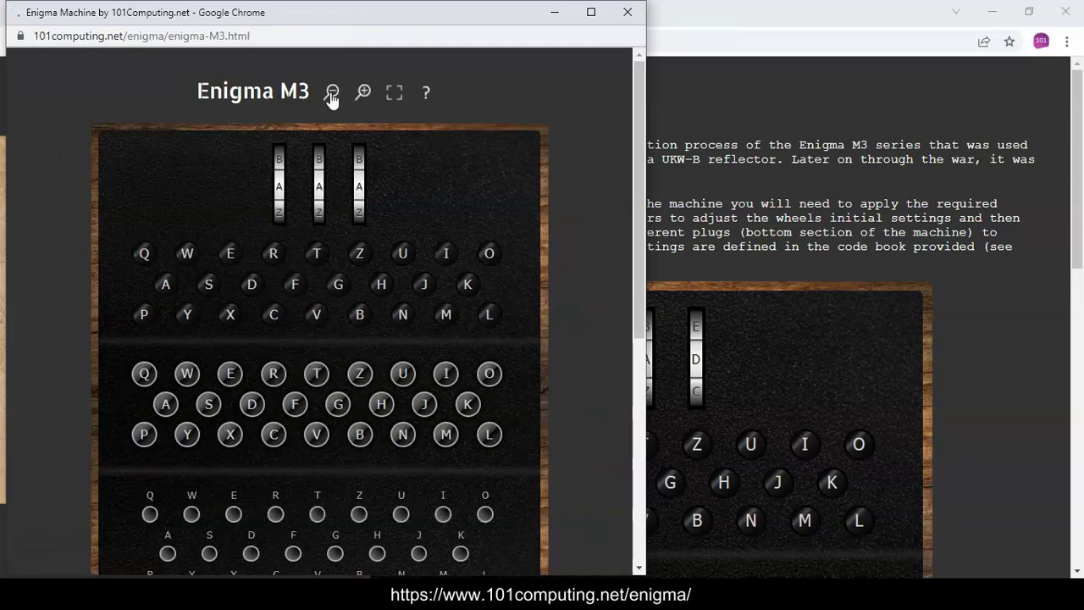
left_click(331, 95)
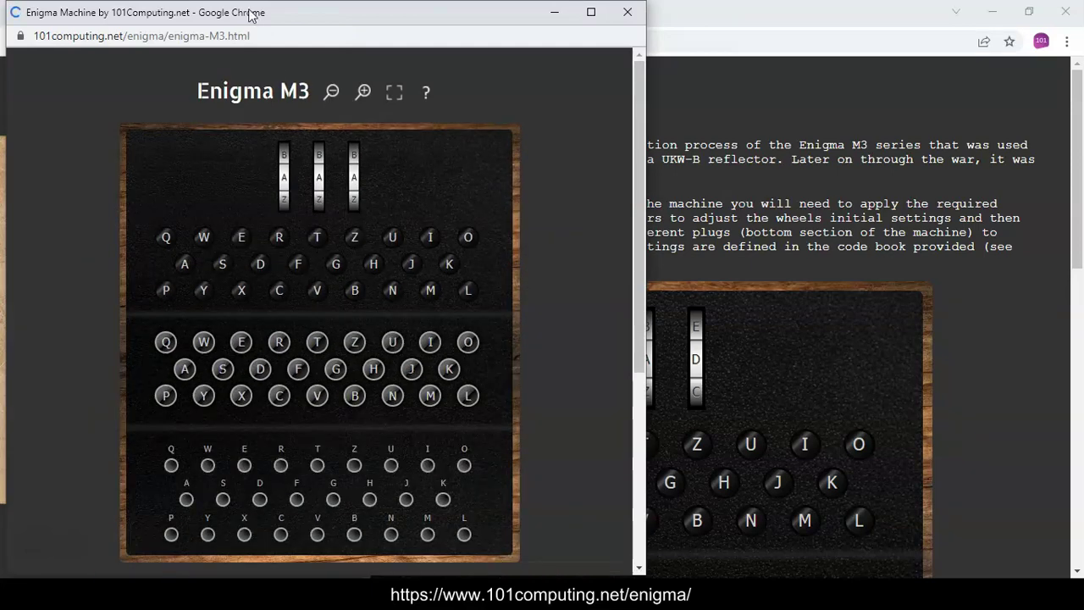
left_click_drag(285, 10, 720, 14)
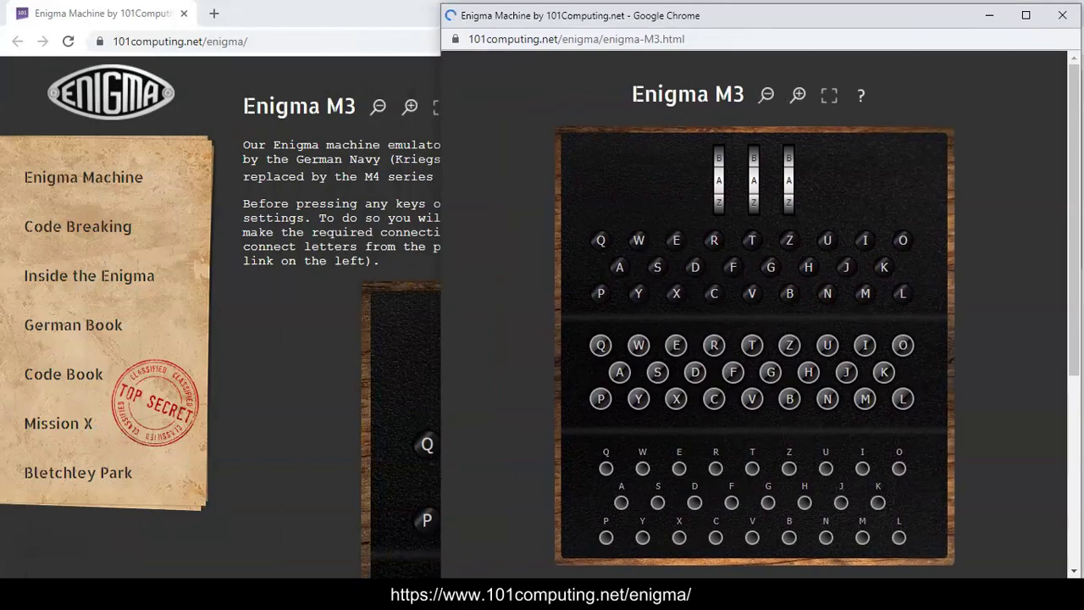
- Show the Code Book's day 7 row in the main browser window and reduce that window so the emulator stays visible beside it
left_click(65, 378)
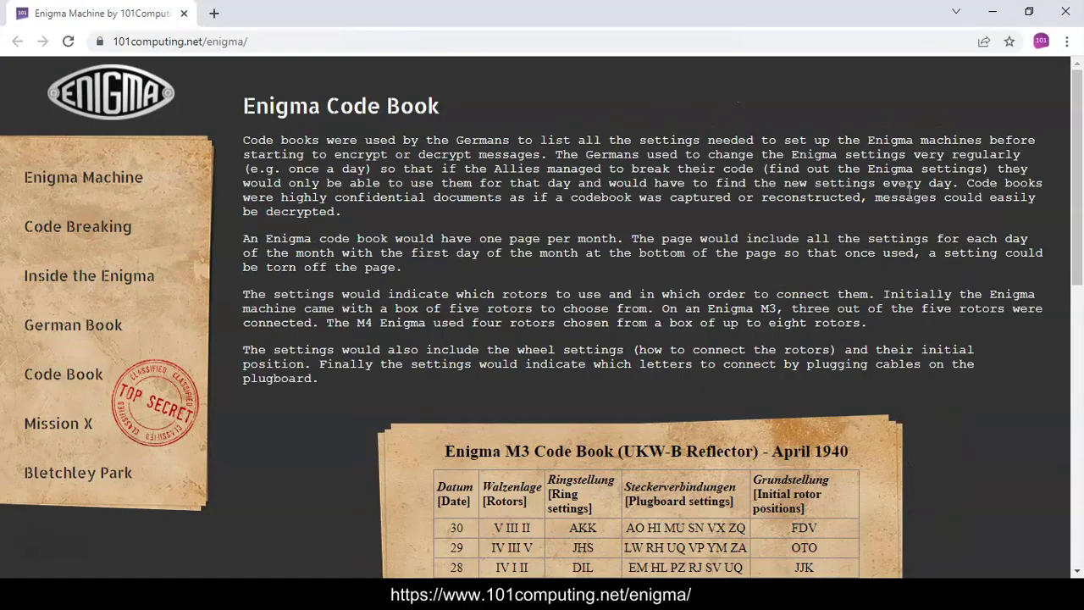
scroll(903, 230, "down", 6)
scroll(895, 254, "down", 2)
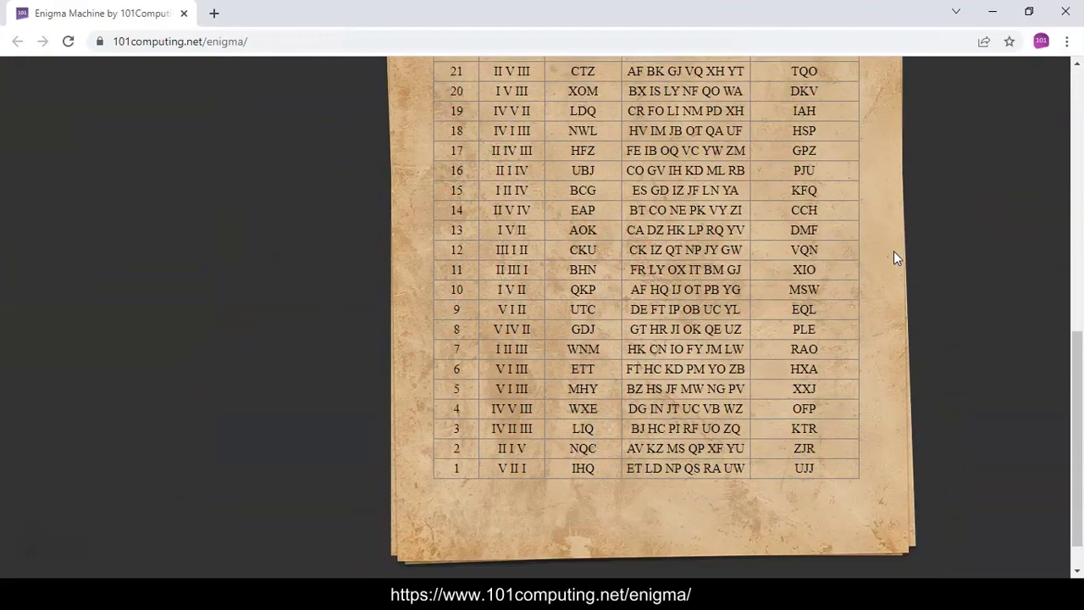
left_click(1029, 12)
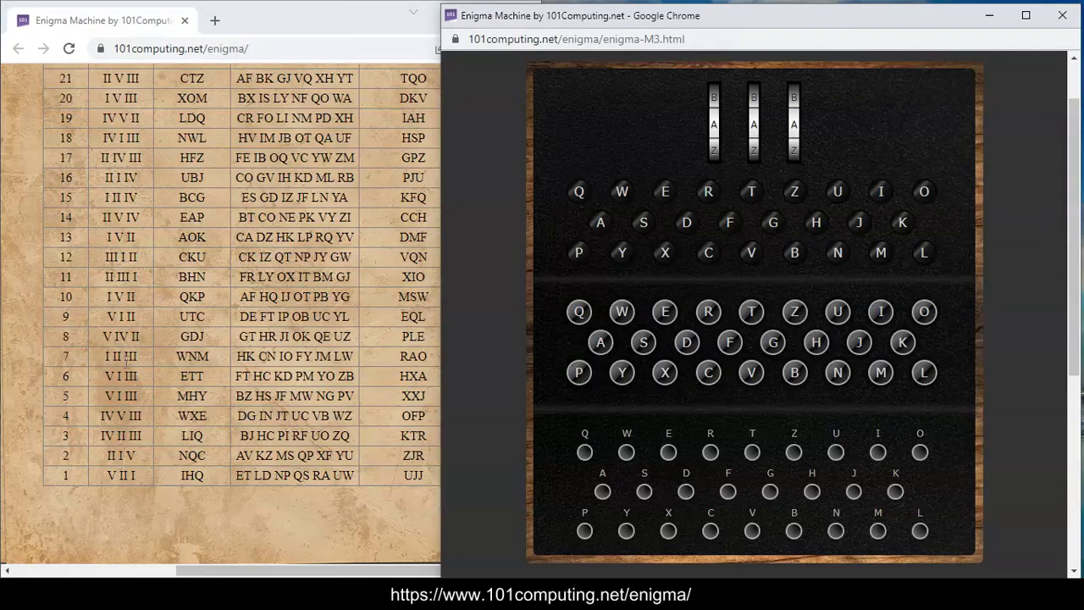
- Open the emulator's rotor settings and set the ring settings of the three rotors to W, N and M
left_click(745, 125)
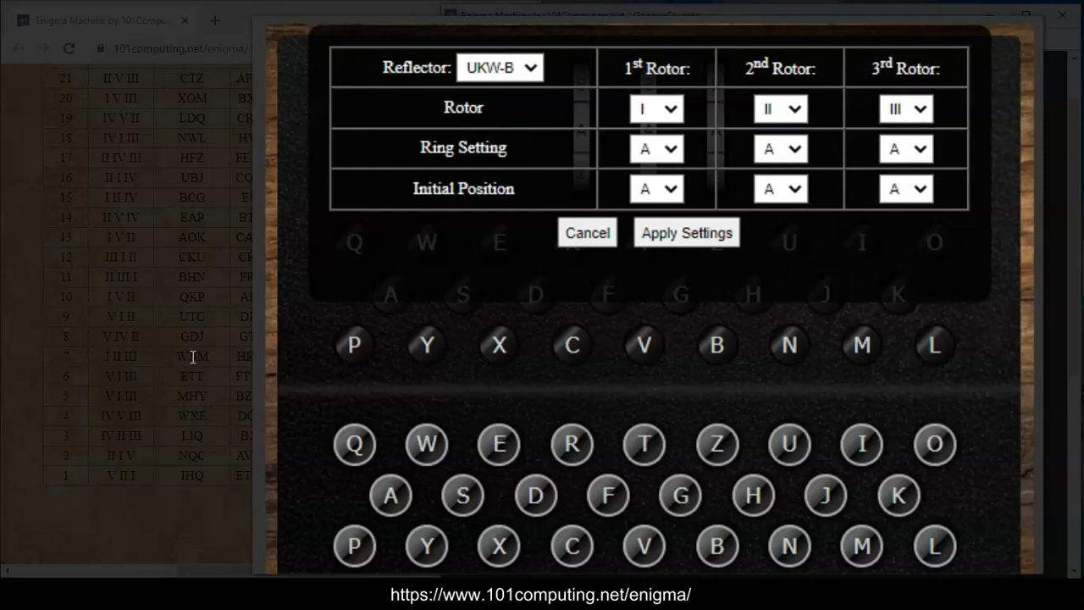
left_click(670, 153)
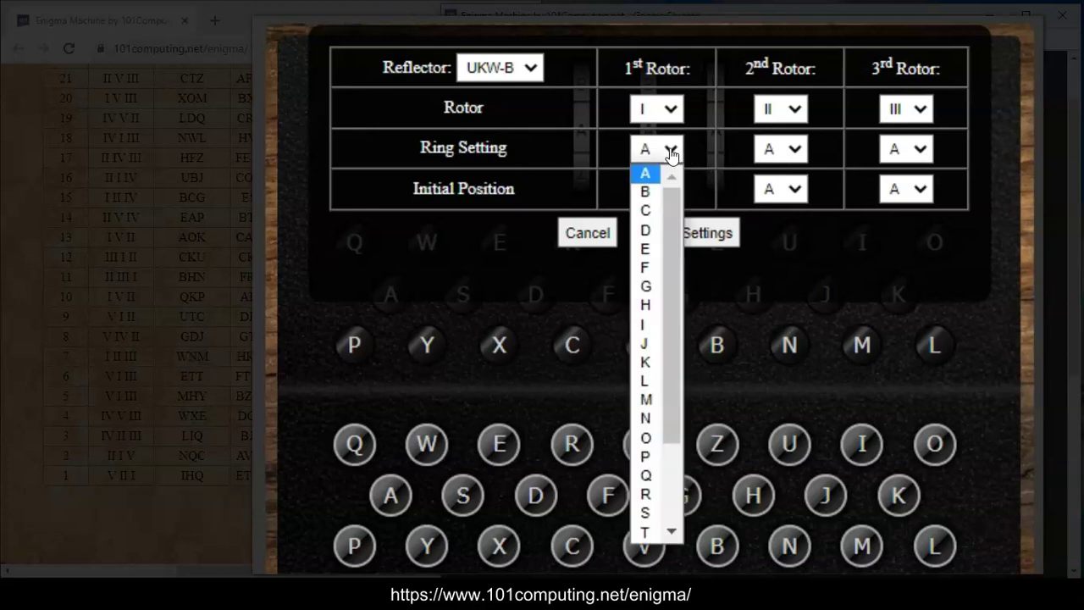
scroll(649, 396, "down", 2)
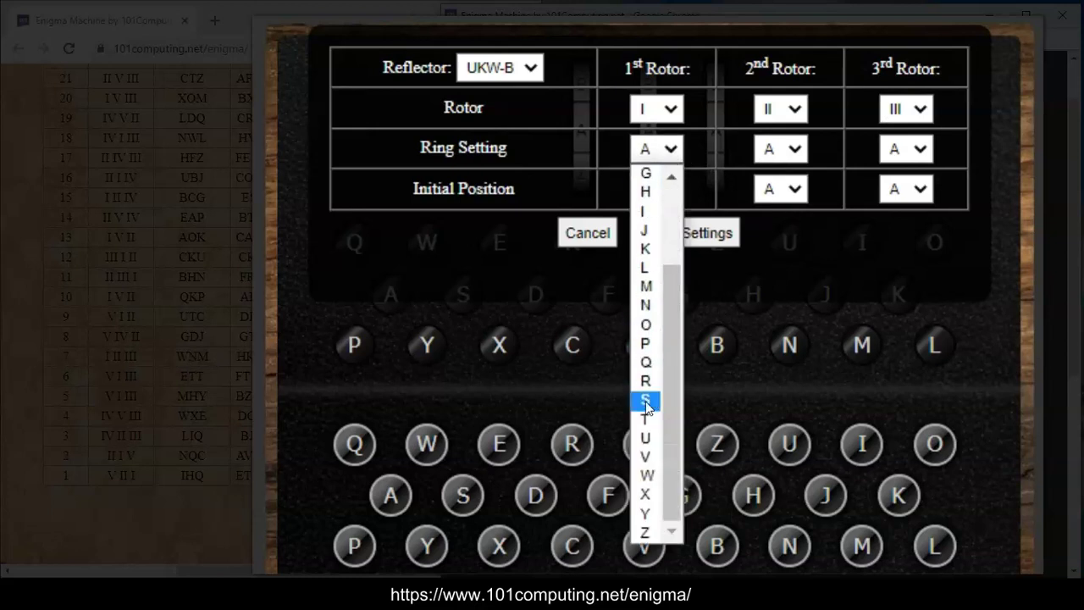
left_click(648, 450)
left_click(789, 152)
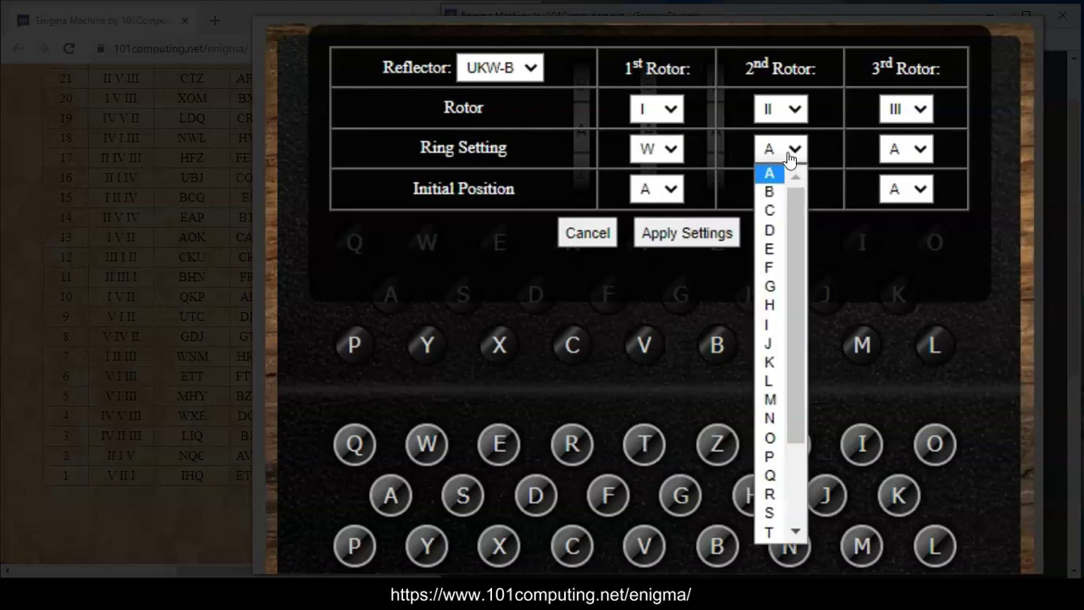
left_click(771, 418)
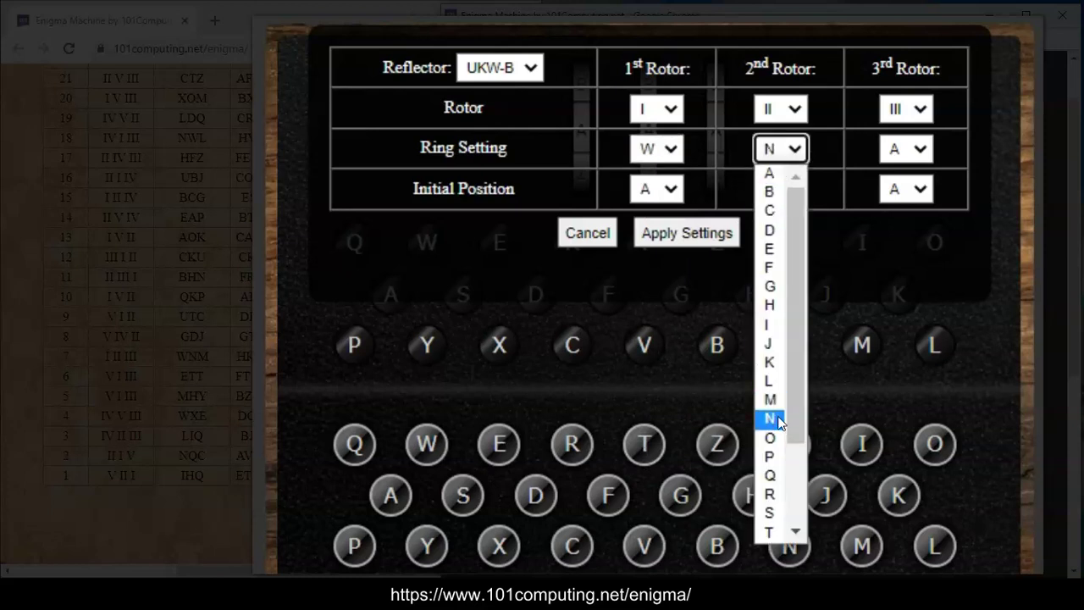
left_click(899, 152)
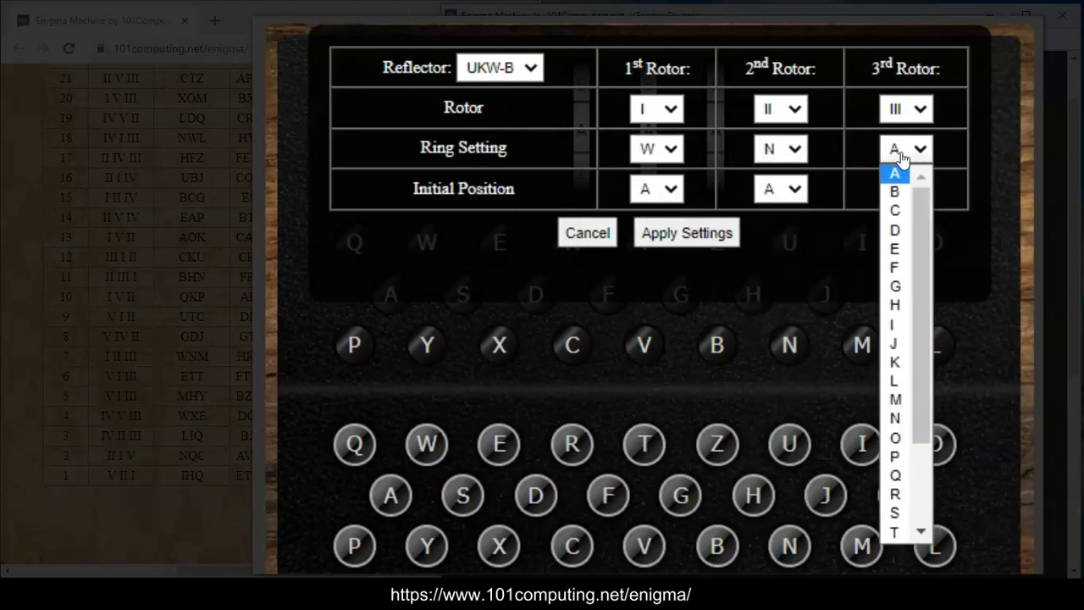
left_click(895, 399)
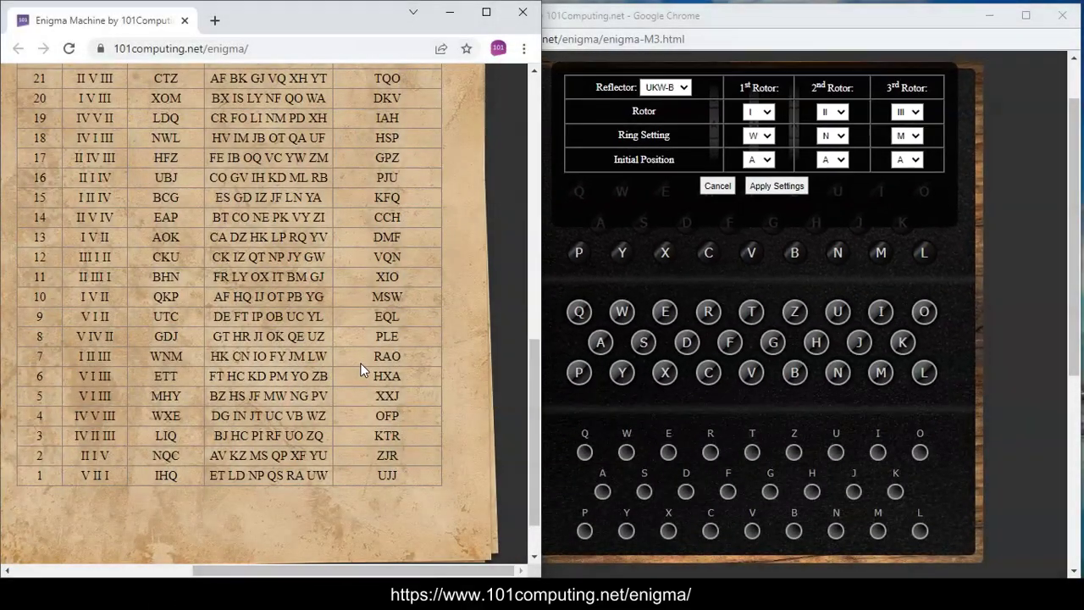
- Look up day 7's initial rotor positions, set the first rotor to R and the third to O, and apply the settings
scroll(413, 351, "up", 3)
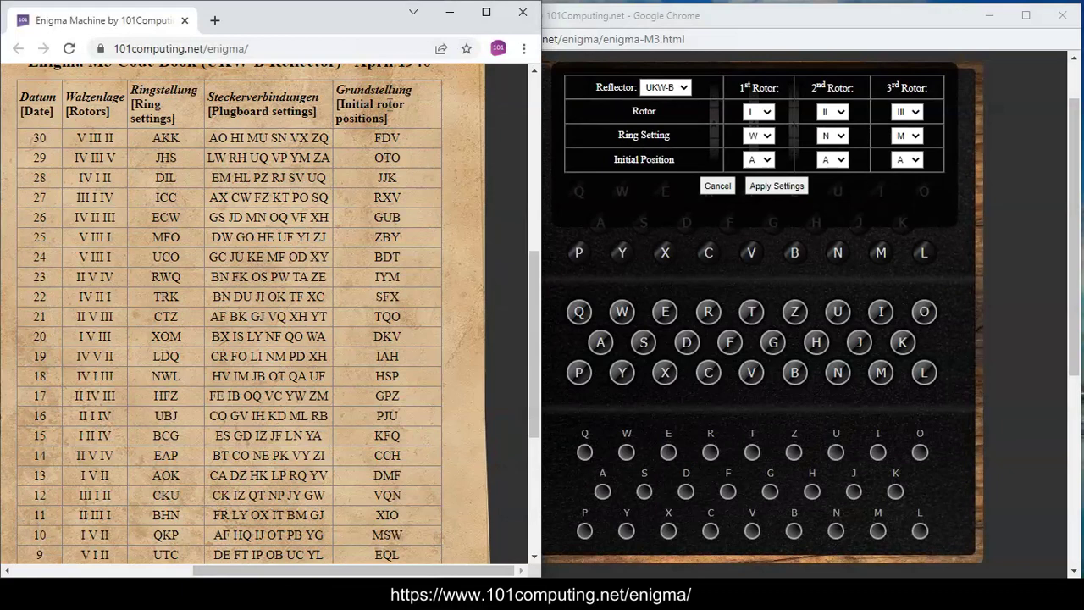
scroll(385, 263, "down", 3)
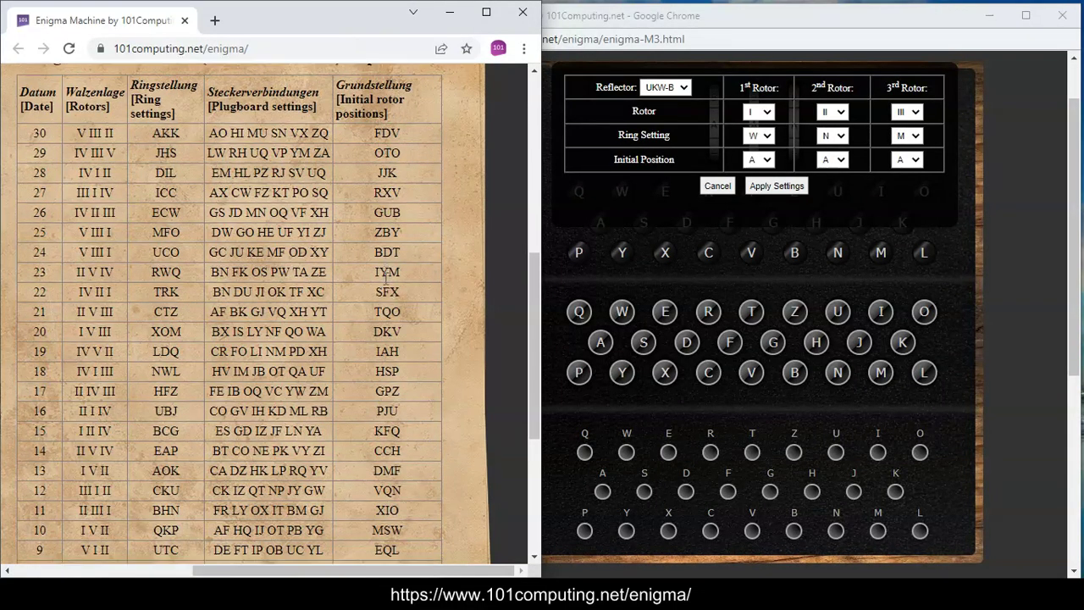
left_click_drag(437, 569, 382, 566)
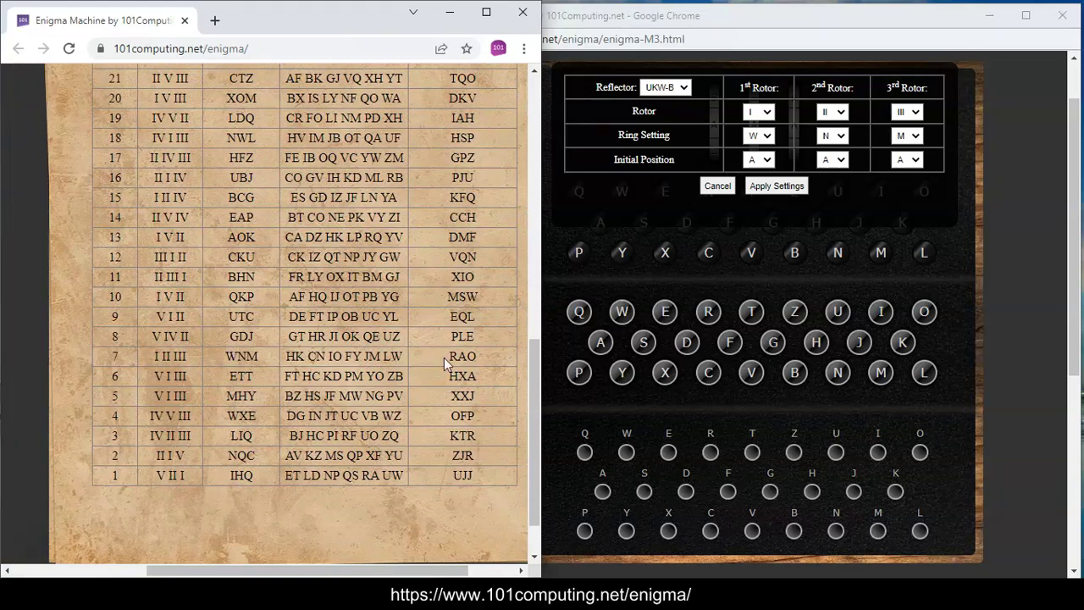
left_click(760, 159)
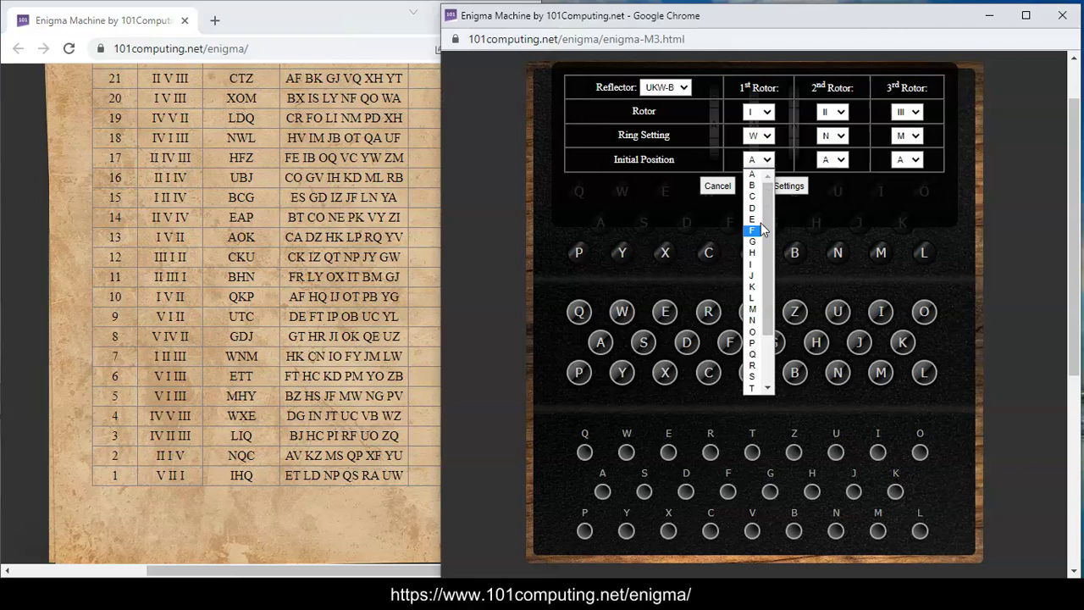
left_click_drag(772, 275, 771, 298)
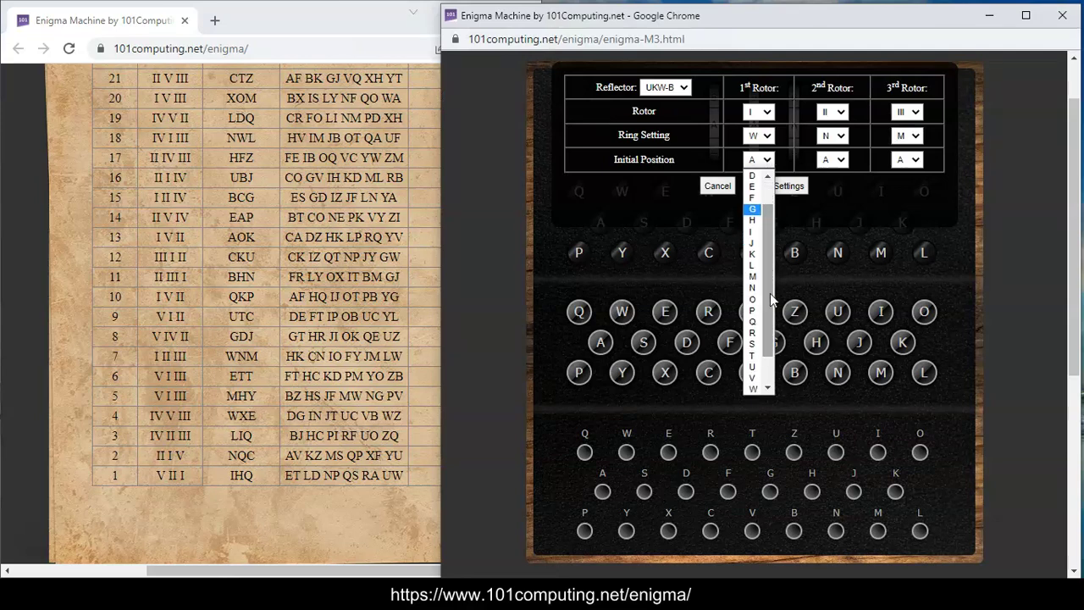
left_click(753, 333)
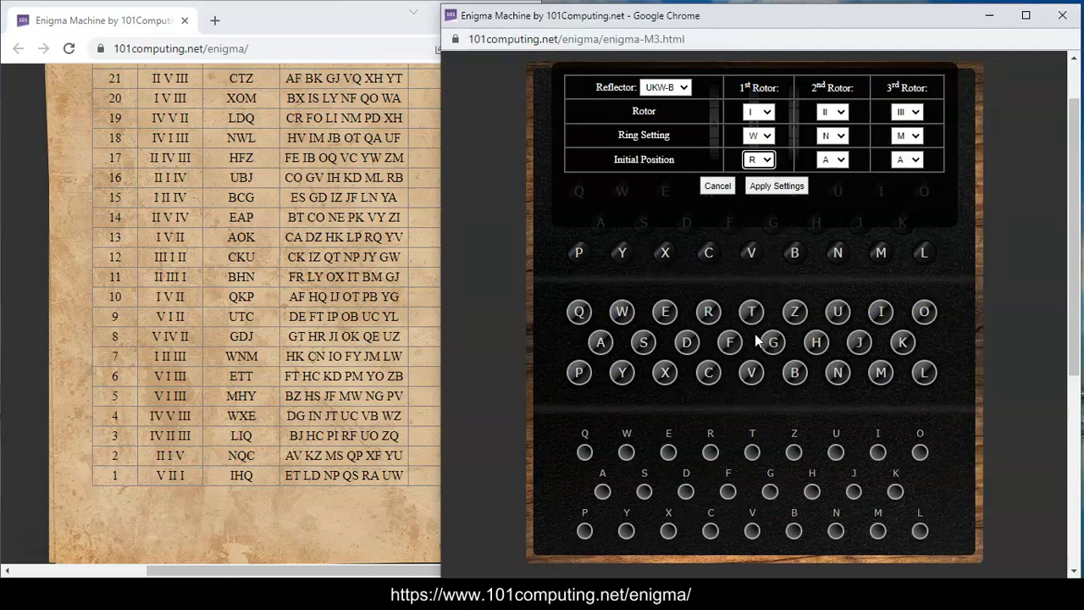
left_click(916, 162)
left_click(902, 332)
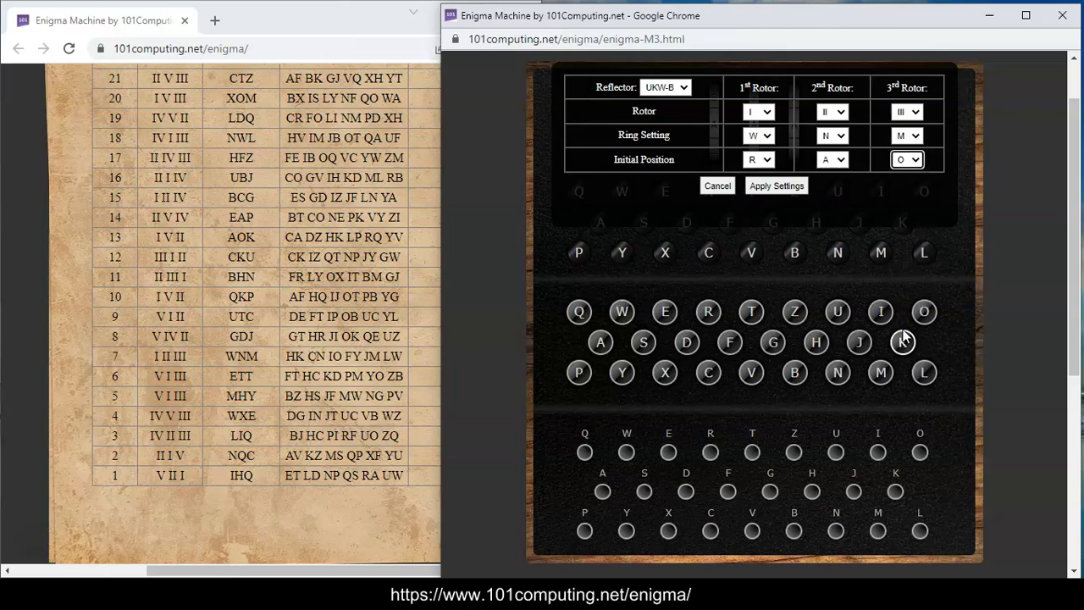
left_click(777, 186)
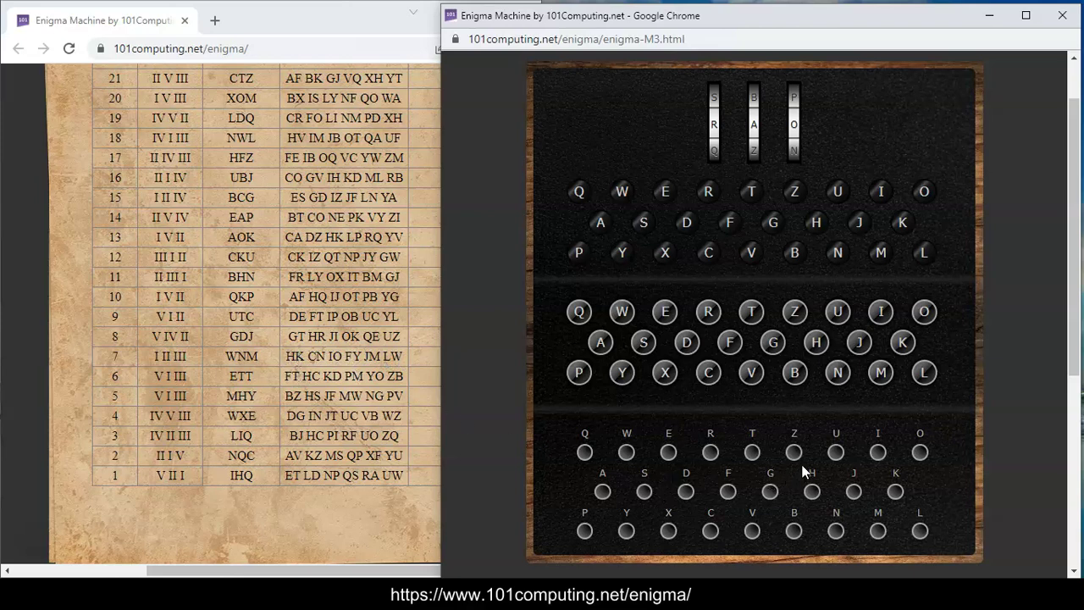
- Connect the day 7 plugboard pairs HK, CN, IO, FY, JM and LW on the emulator
left_click(812, 494)
left_click(710, 531)
left_click(836, 531)
left_click(919, 452)
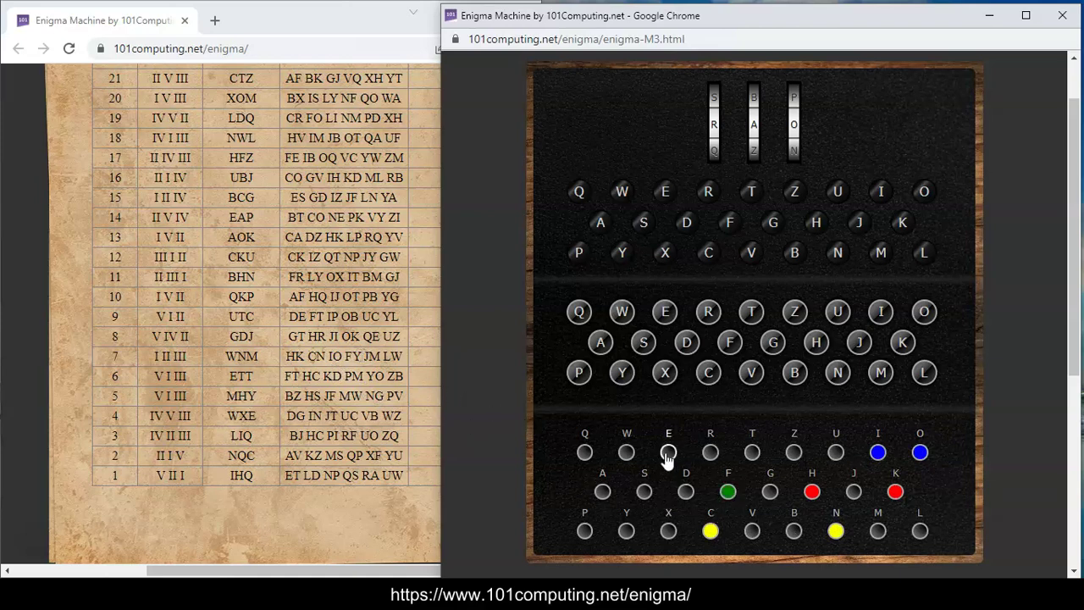
left_click(644, 492)
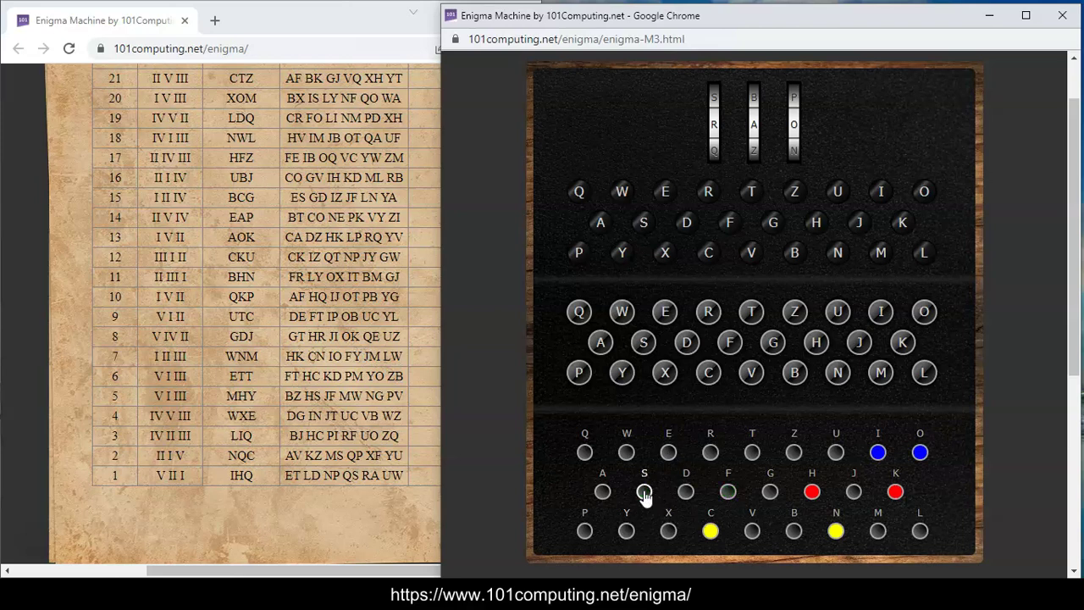
left_click(728, 492)
left_click(854, 493)
left_click(876, 529)
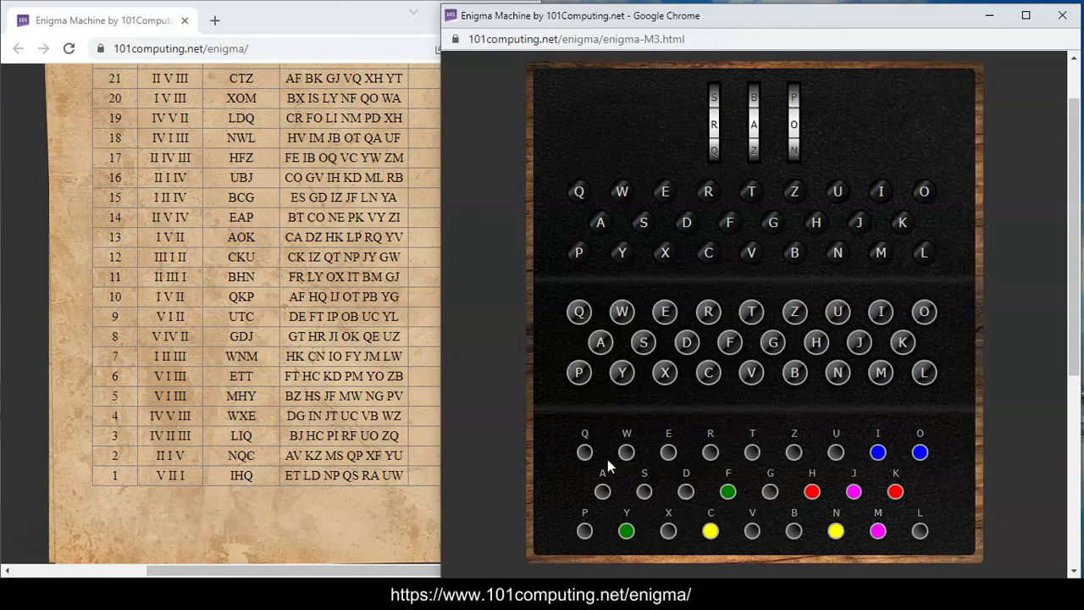
left_click(919, 531)
left_click(626, 453)
- Encipher A and E as test letters, and reset the third rotor's initial position to O with the settings applied
left_click(601, 342)
left_click(665, 312)
left_click(794, 126)
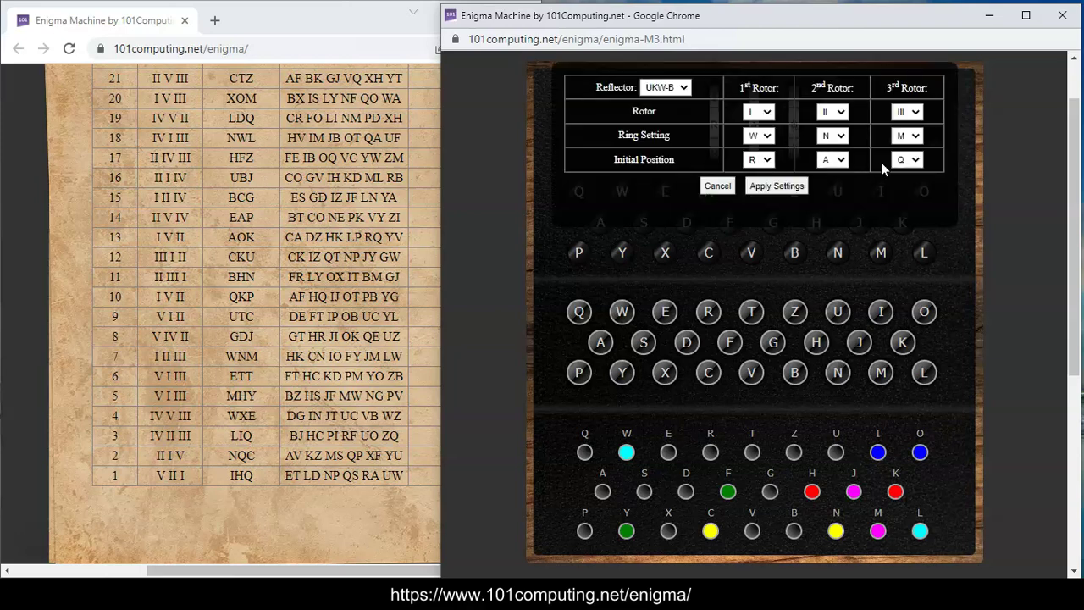
left_click(905, 159)
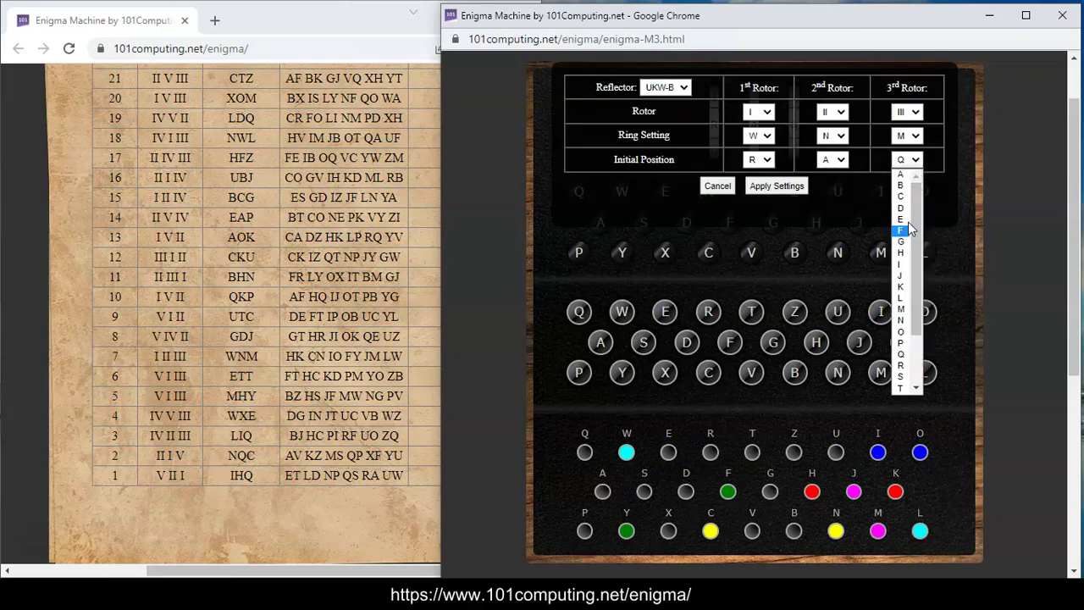
left_click(905, 332)
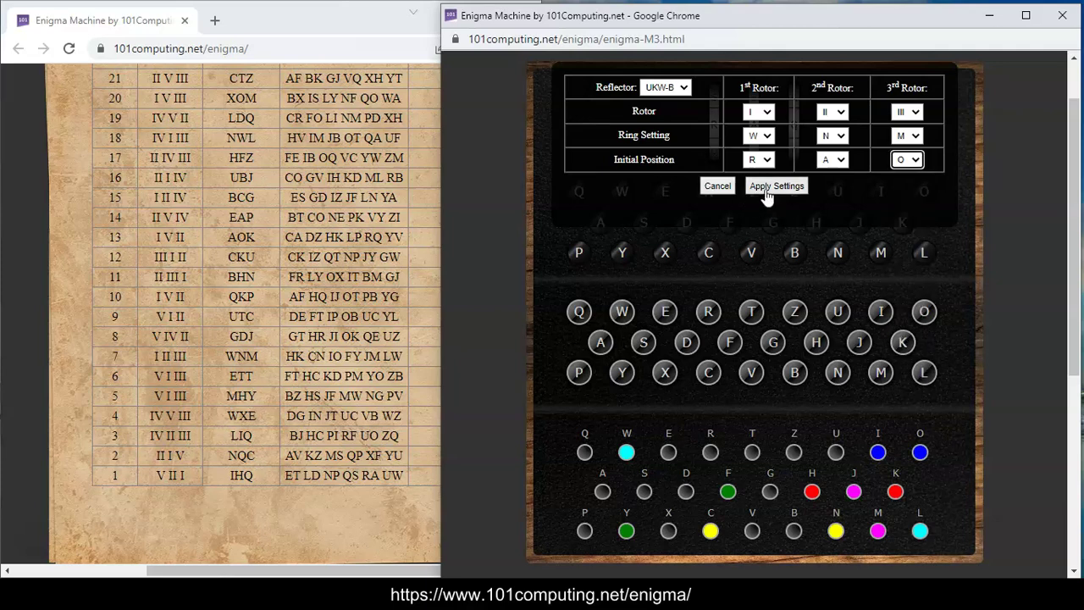
left_click(767, 188)
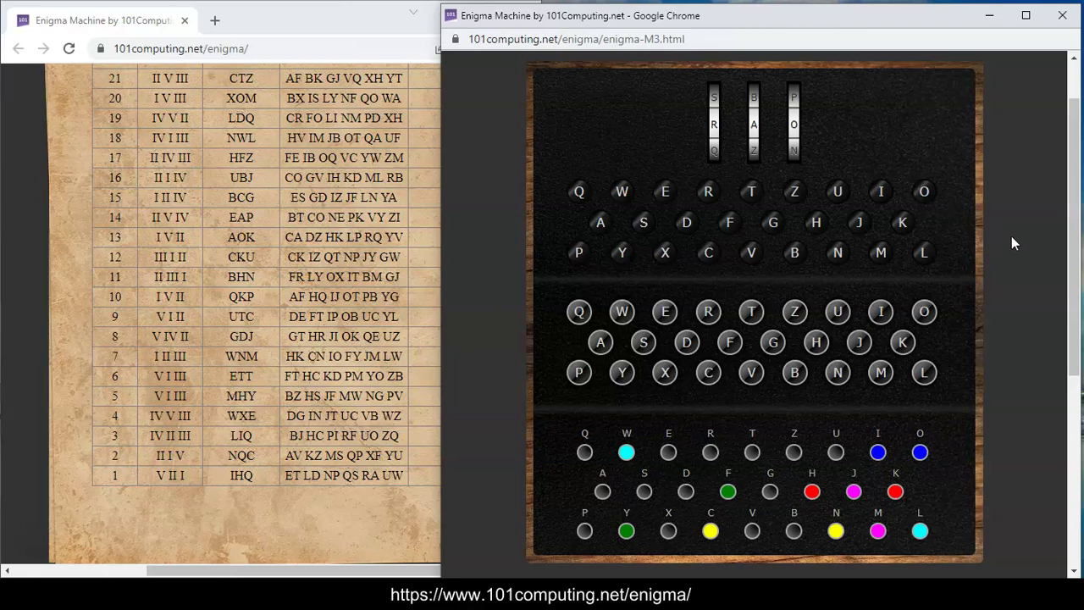
- Clear the emulator's notebook and switch it to decryption
scroll(1011, 237, "down", 4)
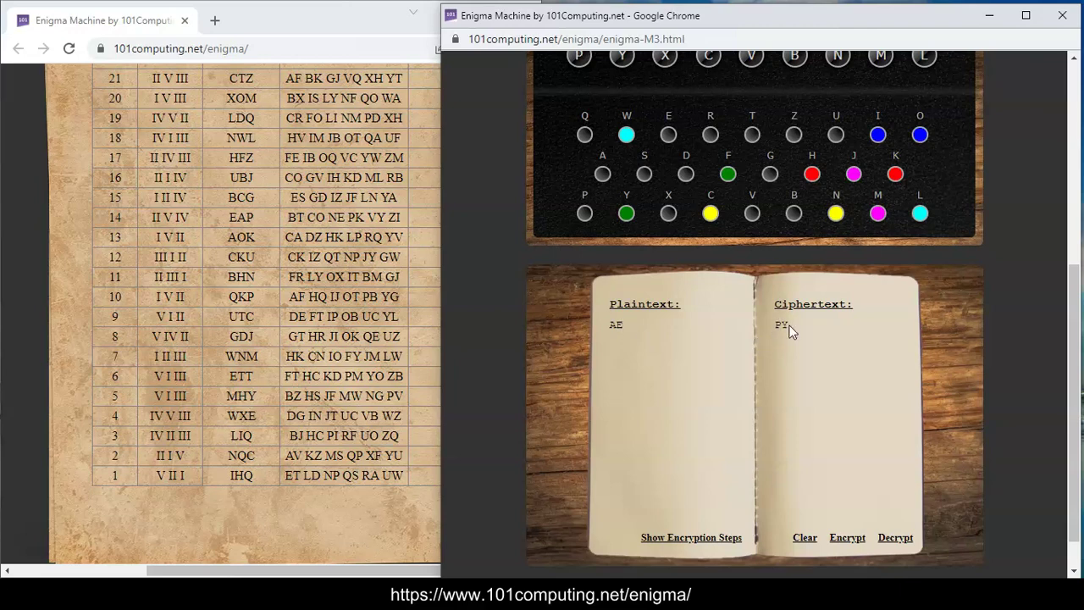
left_click(805, 539)
left_click(895, 539)
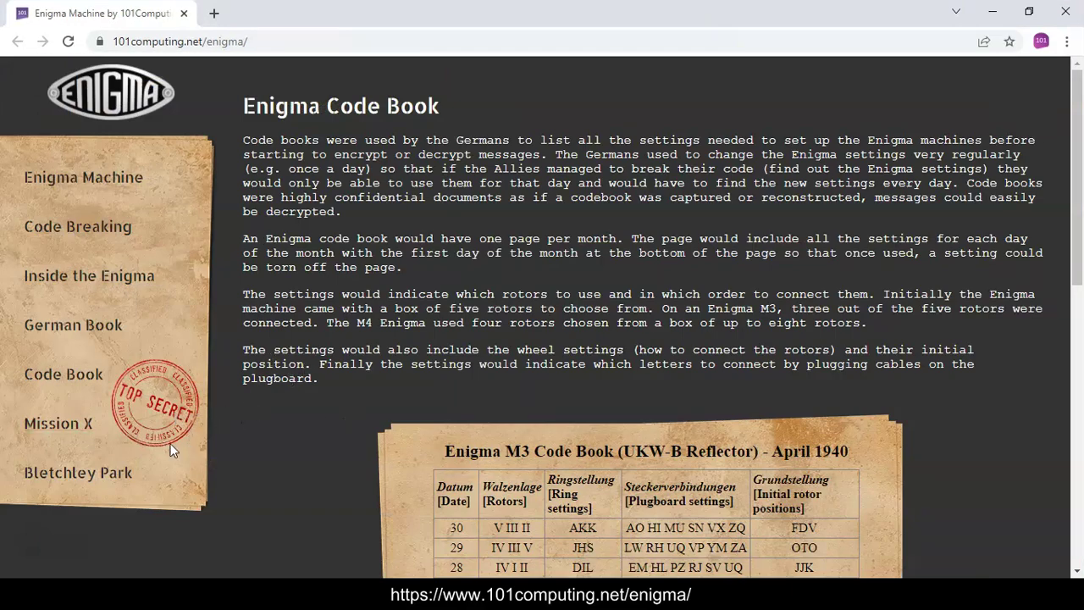
- Open the Mission X page and bring up Message #1, received on 7 April 1940
left_click(61, 432)
scroll(508, 325, "down", 4)
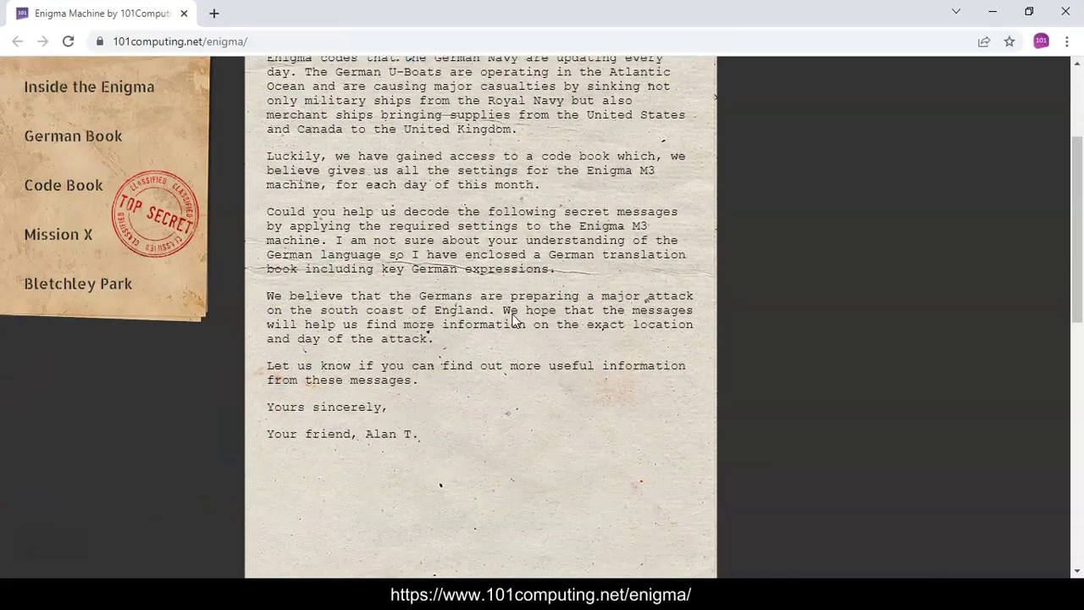
scroll(505, 325, "down", 3)
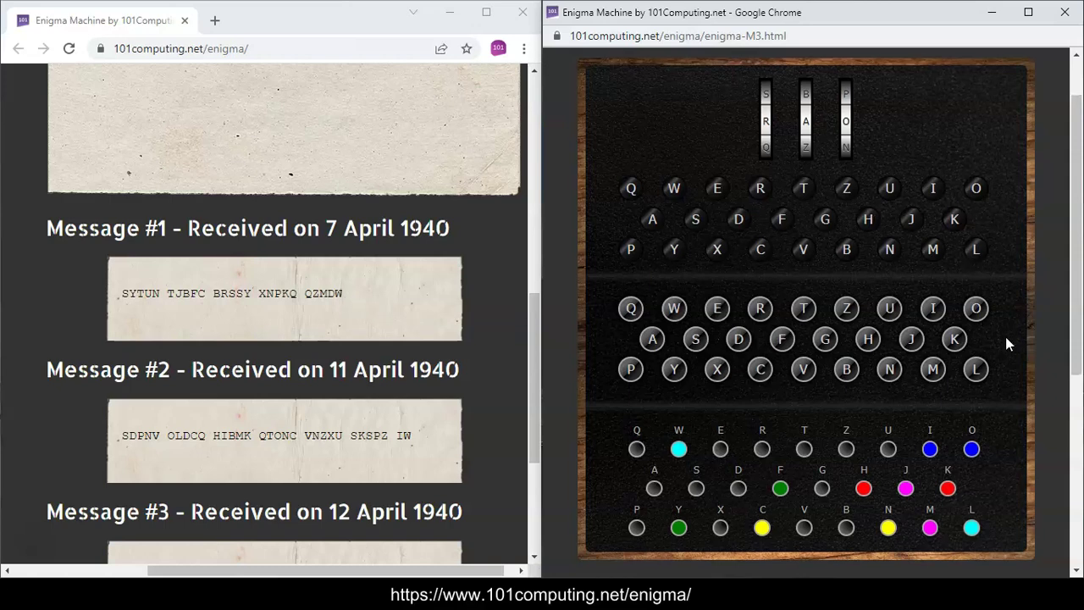
- Enter Message #1's first ciphertext group, SYTUN, on the emulator's keyboard and check the notebook's plaintext
scroll(1006, 336, "down", 4)
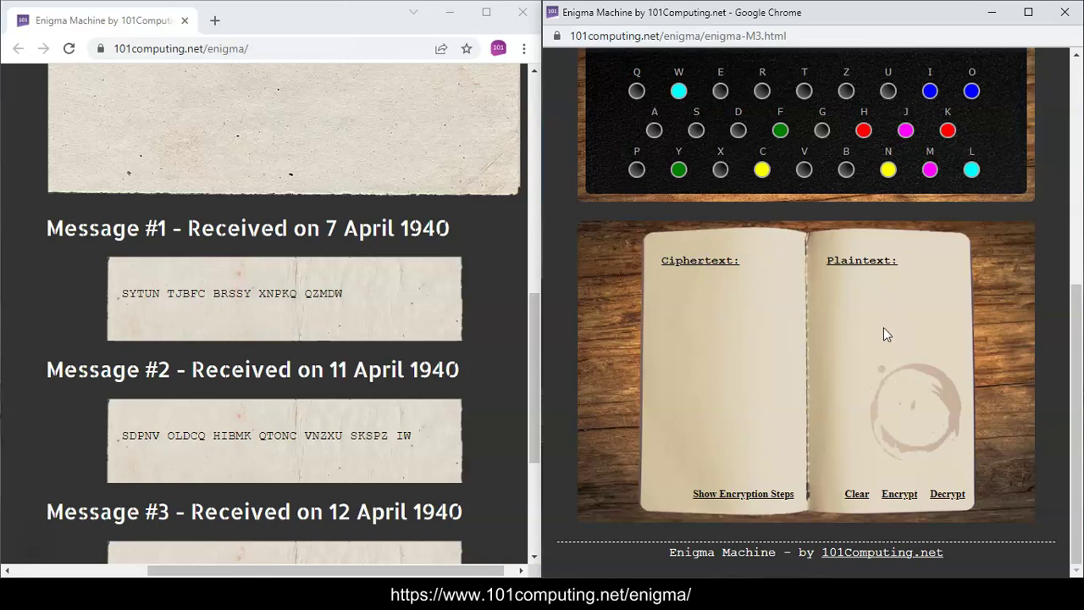
scroll(887, 328, "up", 4)
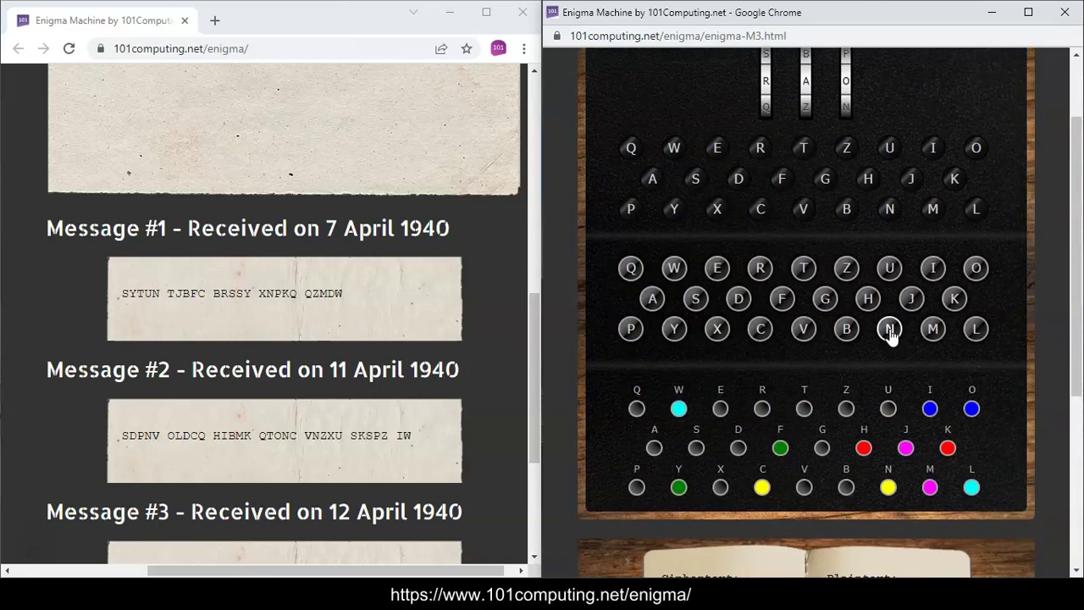
scroll(889, 333, "up", 1)
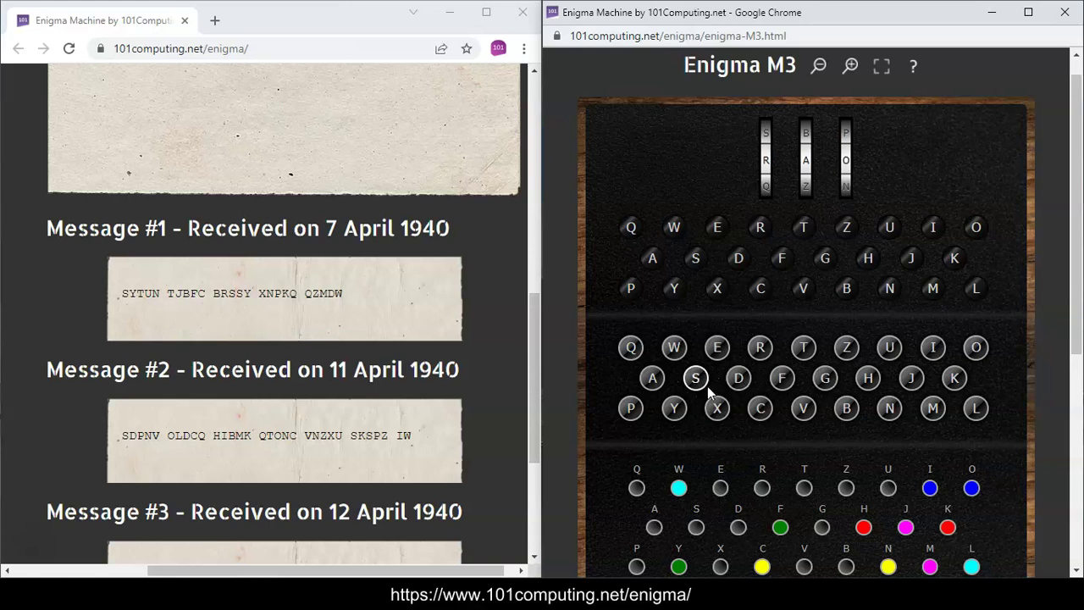
left_click(786, 378)
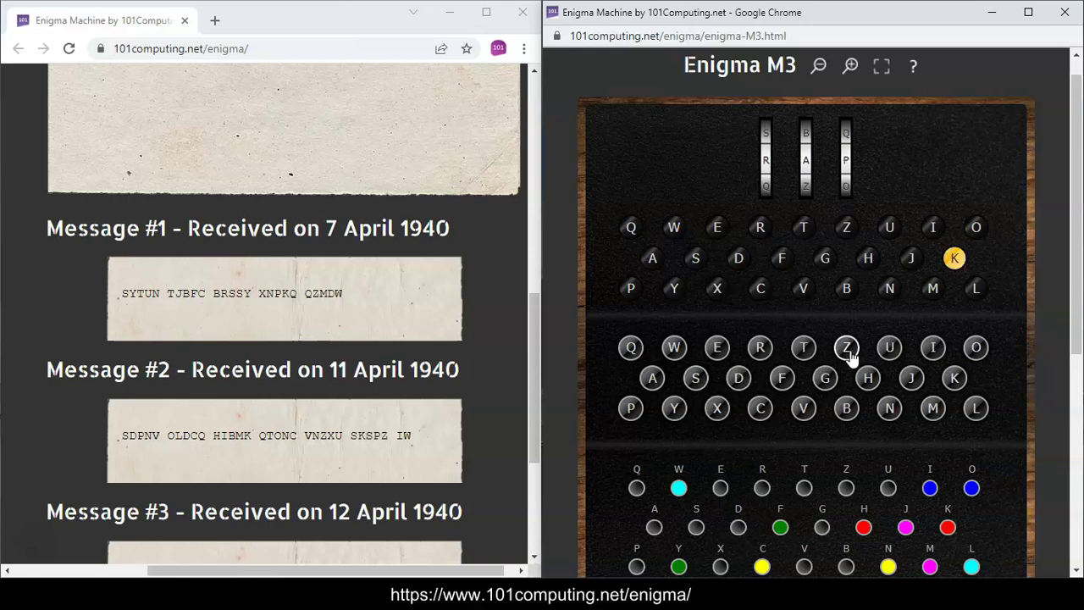
left_click(710, 407)
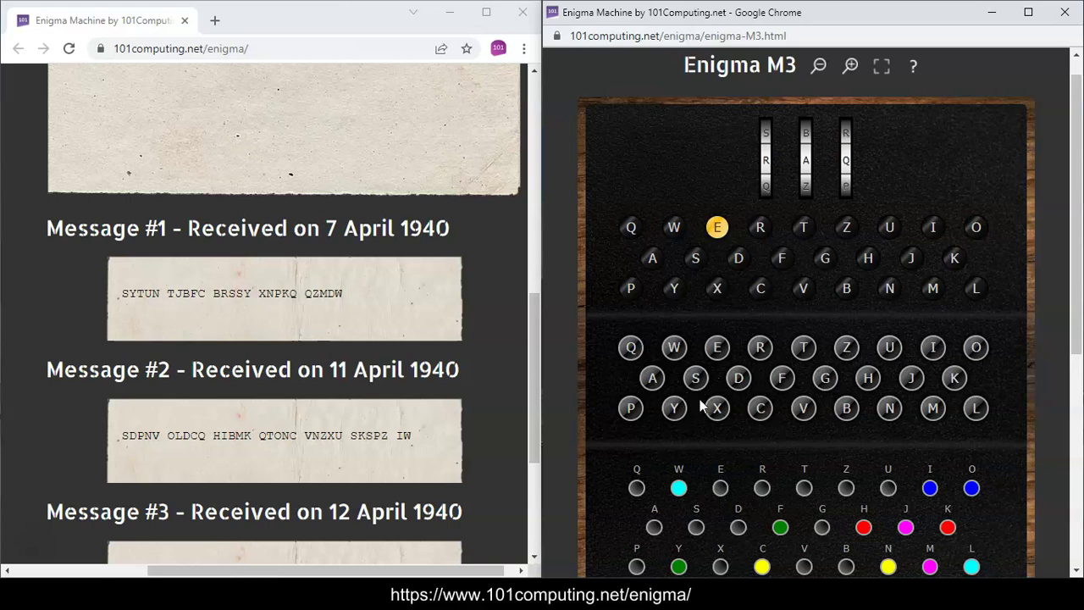
left_click(803, 346)
left_click(888, 349)
left_click(889, 410)
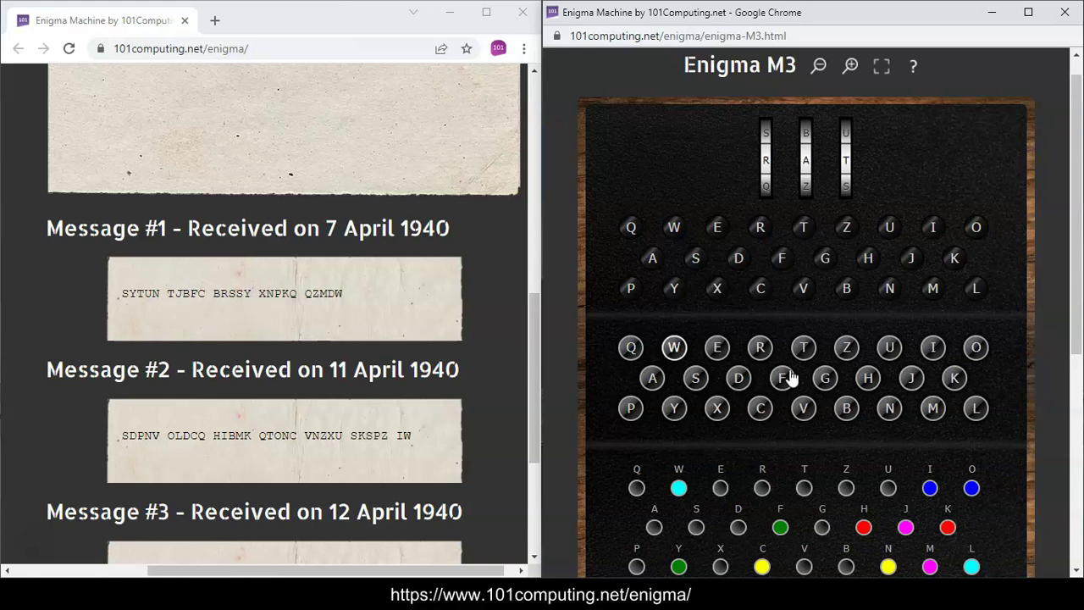
scroll(838, 367, "down", 2)
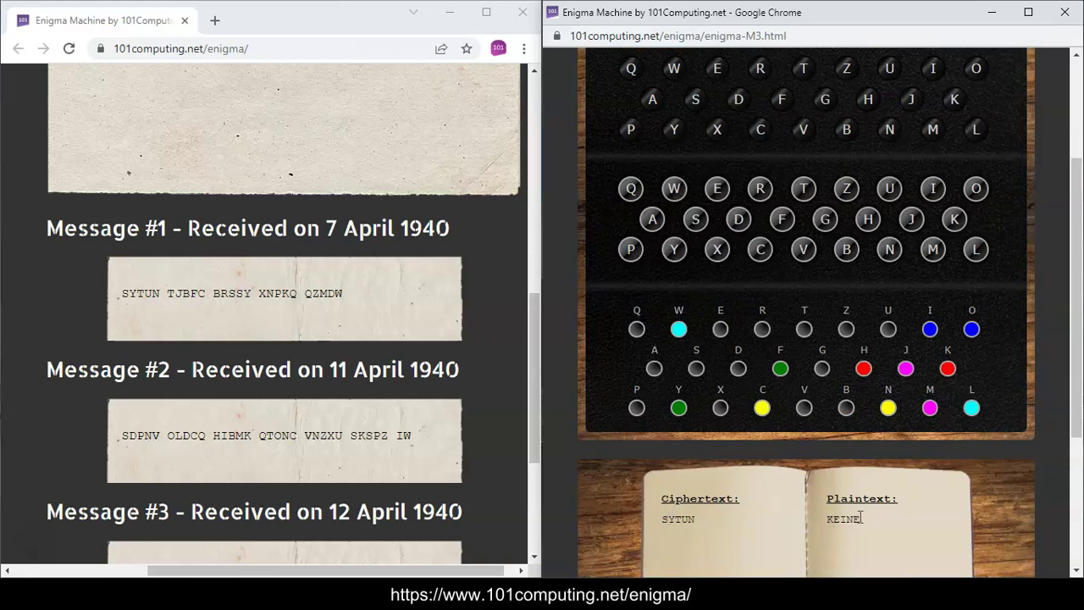
- Enter T, the first letter of Message #1's second group, and compare the notebook's ciphertext and plaintext
scroll(783, 335, "up", 1)
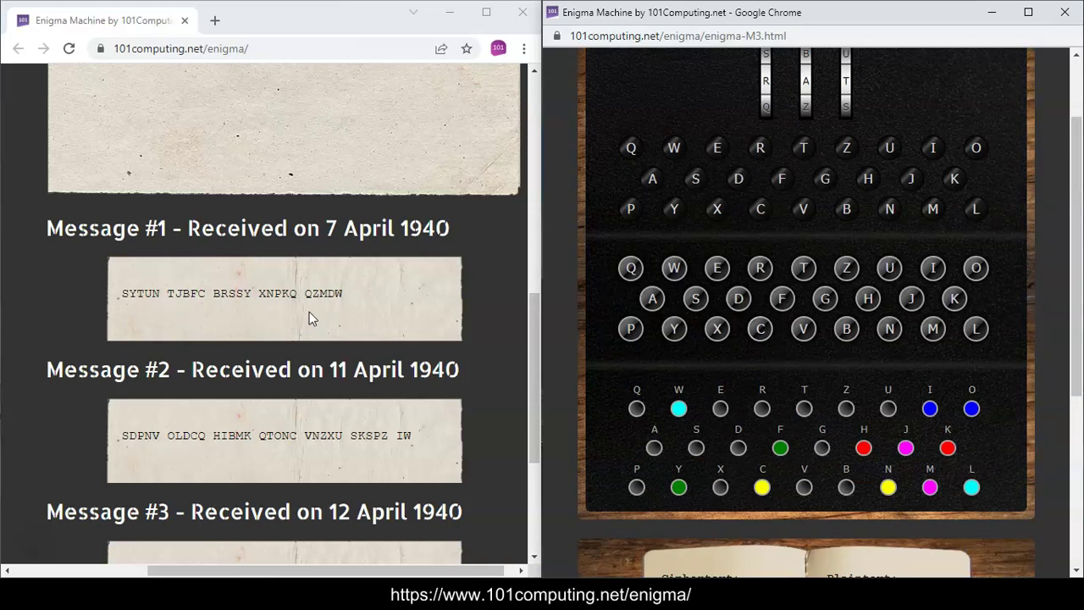
scroll(706, 347, "up", 1)
left_click(804, 349)
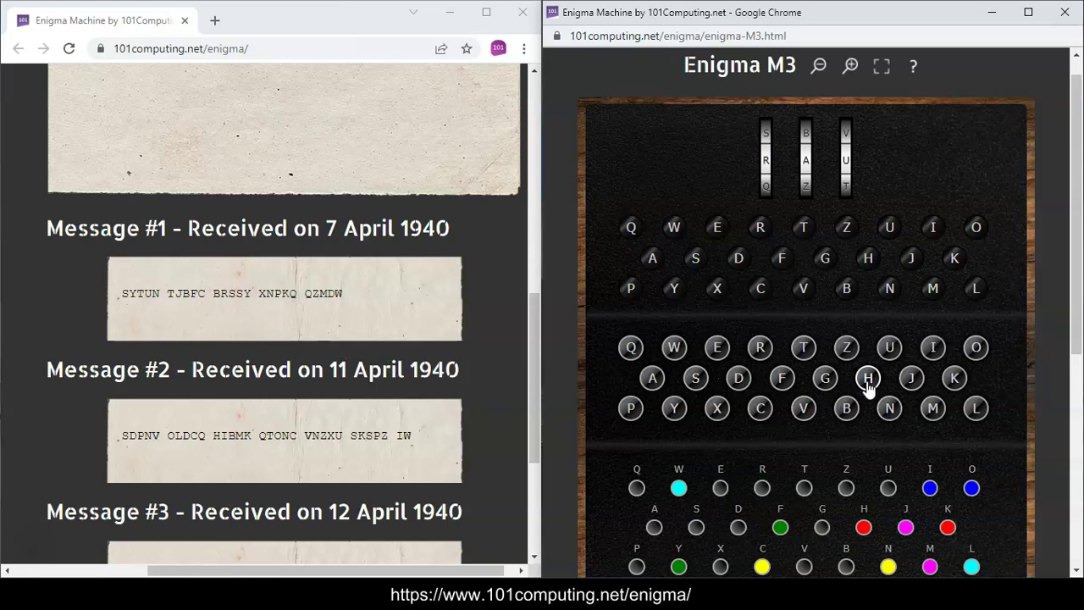
scroll(866, 387, "down", 1)
scroll(867, 390, "up", 1)
scroll(872, 390, "down", 2)
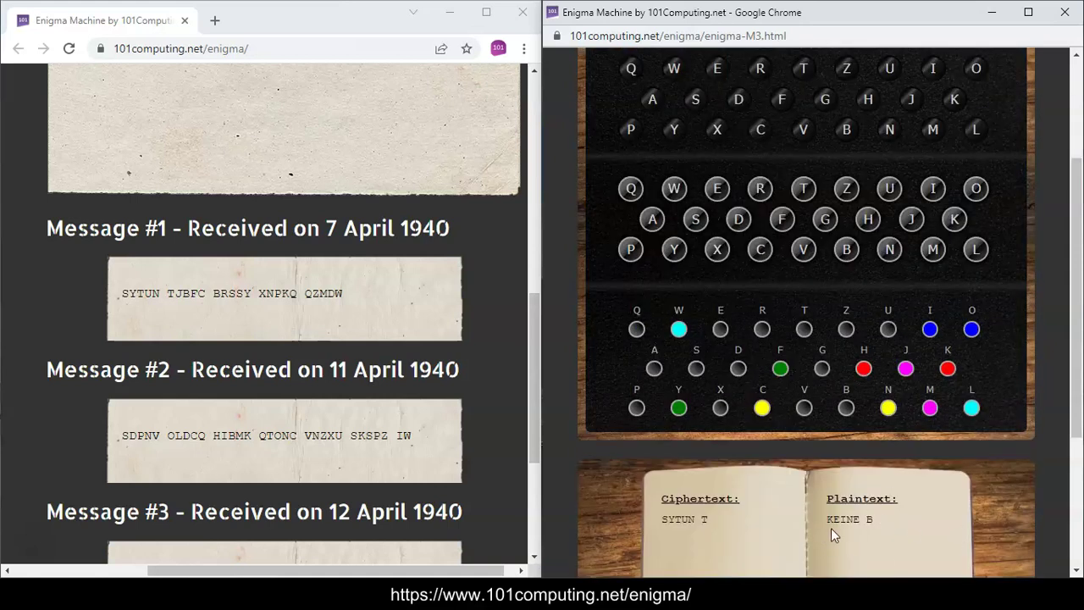
scroll(885, 264, "up", 2)
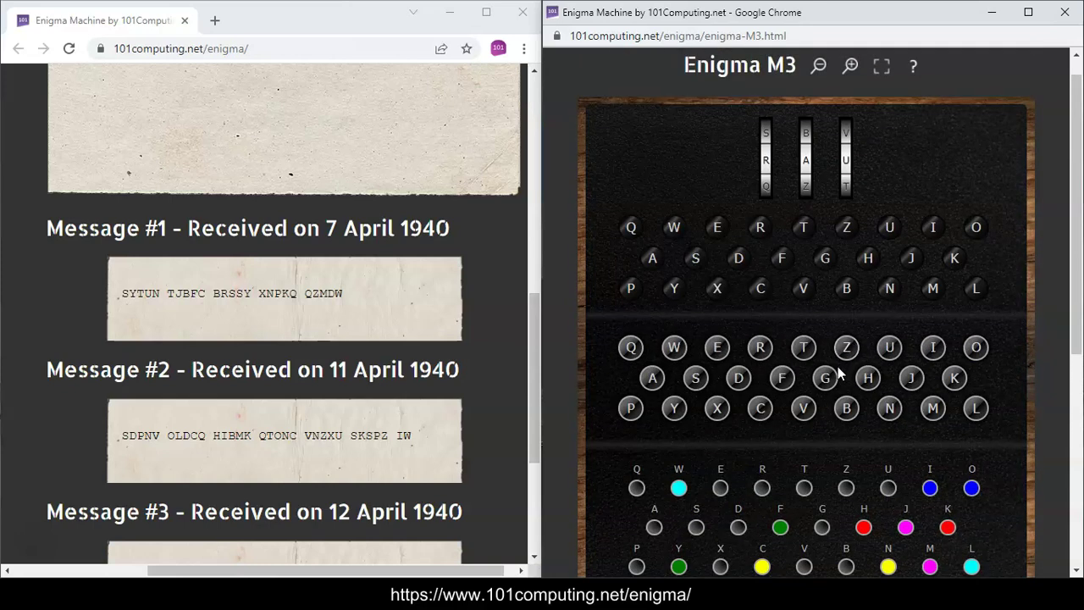
scroll(864, 378, "down", 5)
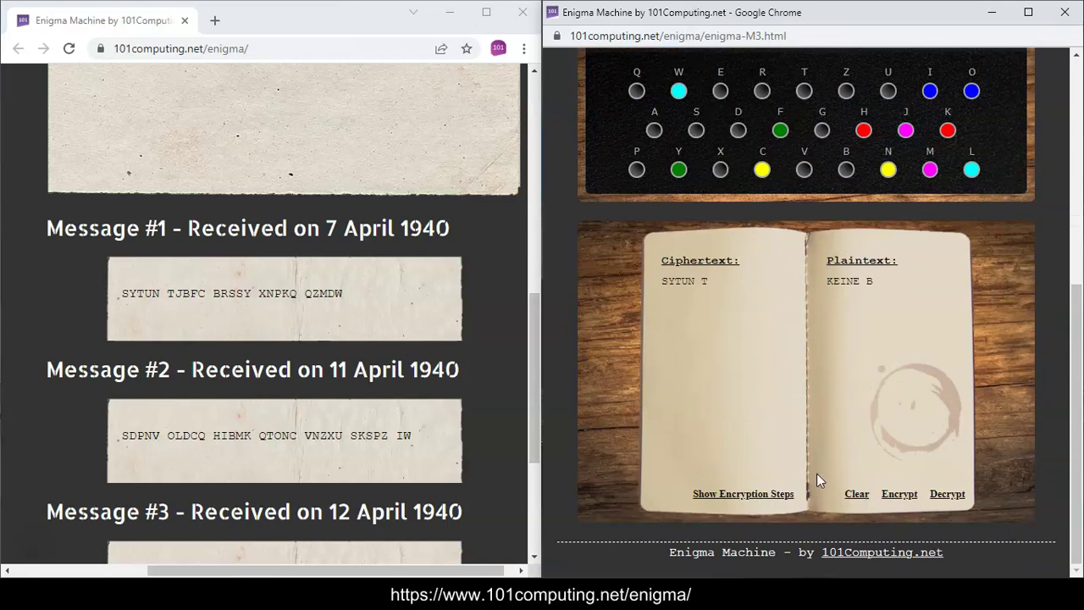
scroll(844, 343, "up", 5)
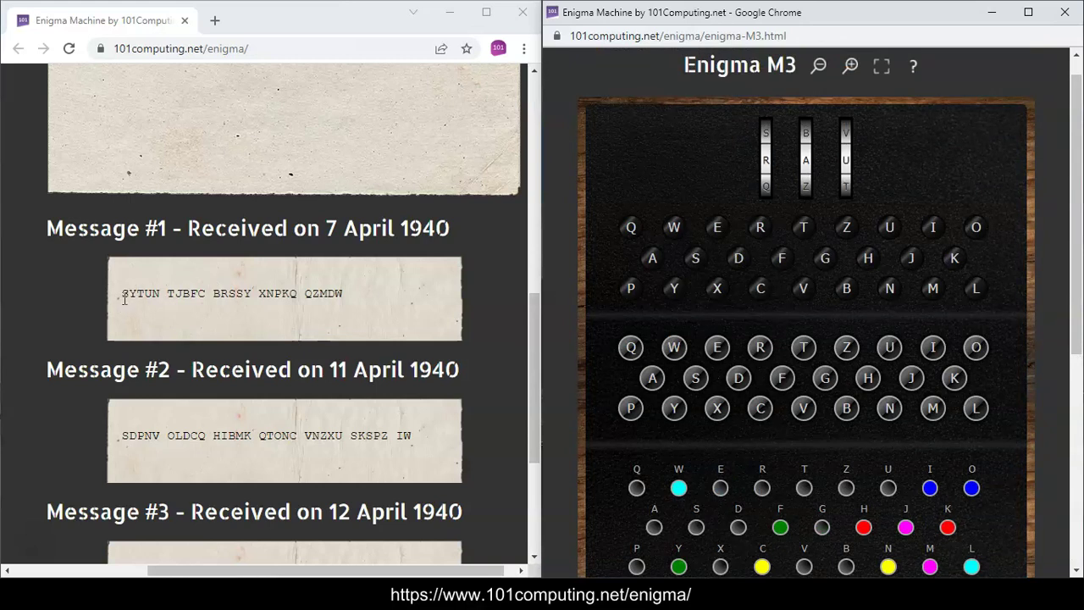
scroll(955, 285, "down", 2)
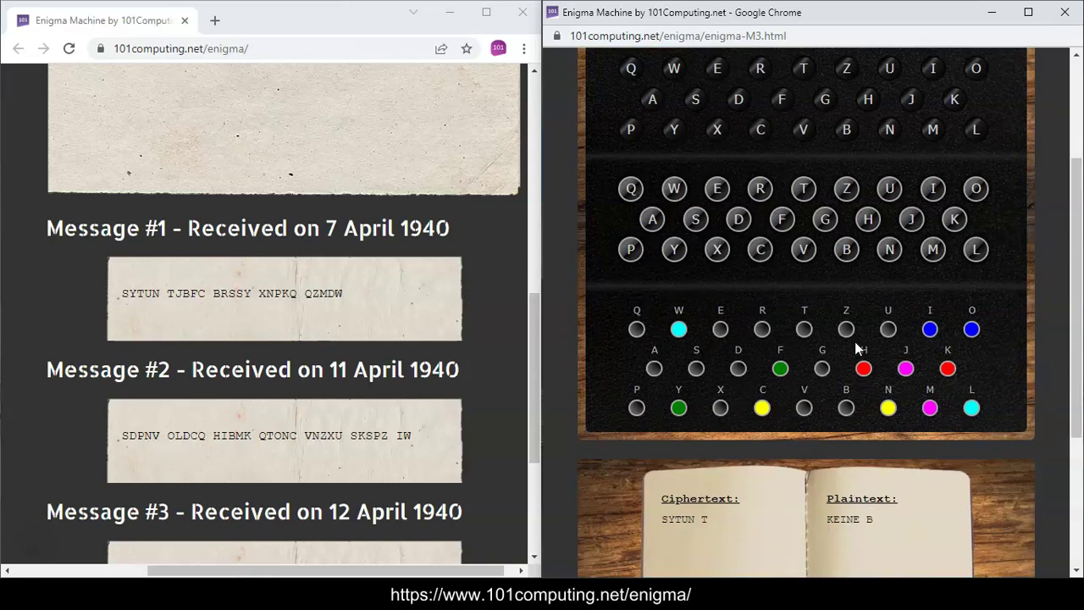
scroll(879, 269, "up", 2)
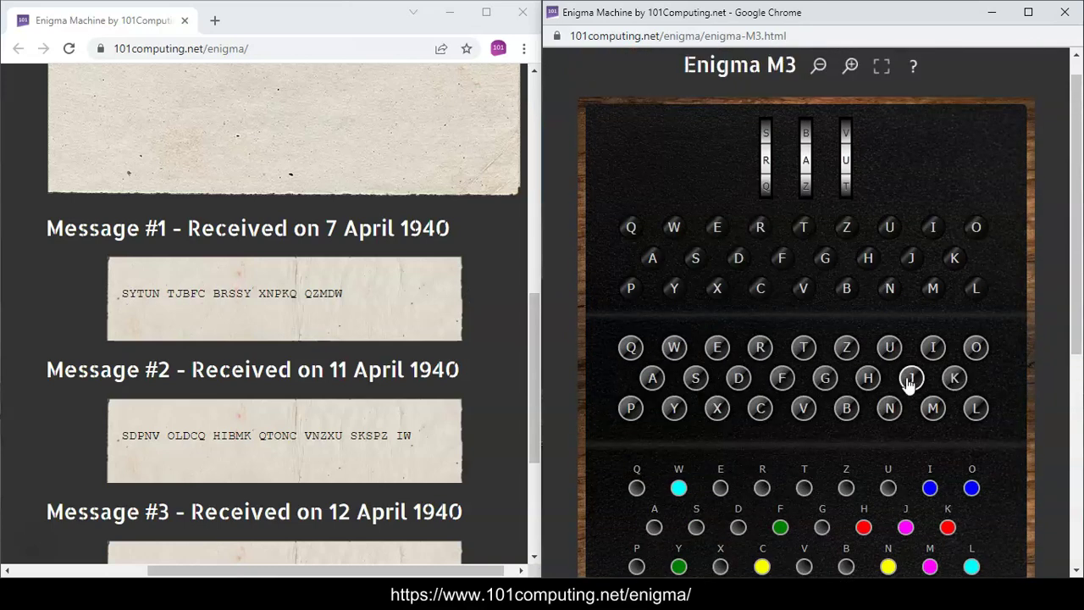
- Enter JBFC to complete the second ciphertext group, and the whole third group, BRSSY
left_click(910, 378)
left_click(847, 410)
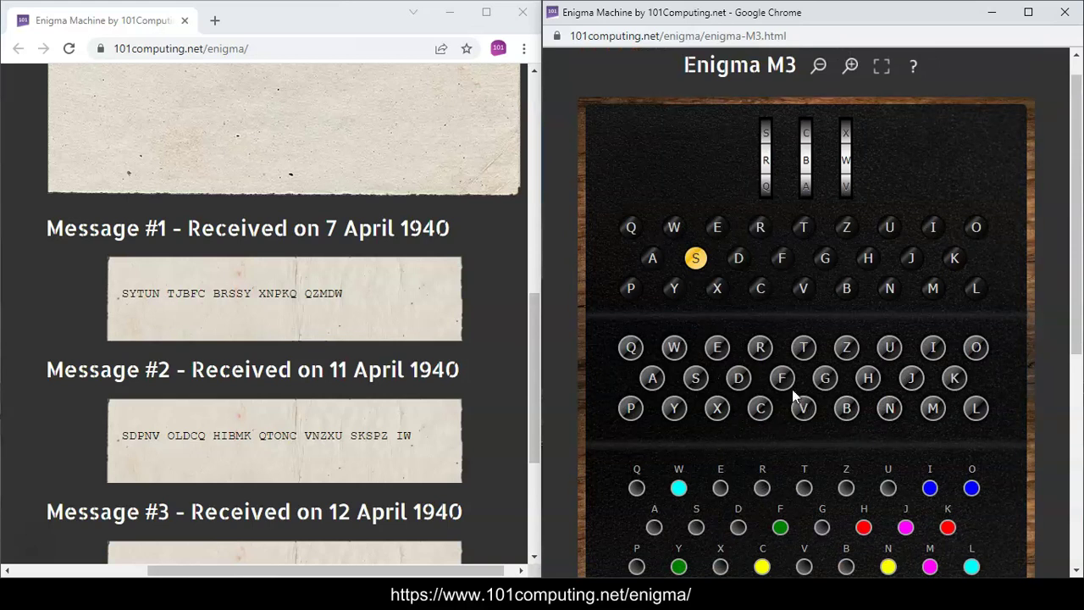
left_click(781, 383)
left_click(759, 408)
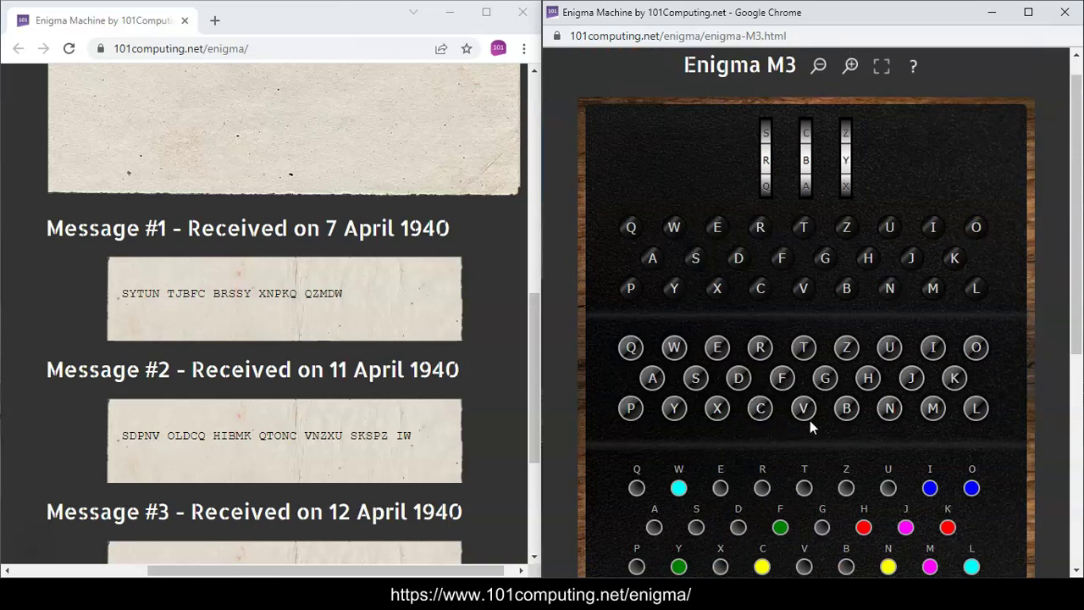
left_click(847, 410)
left_click(761, 349)
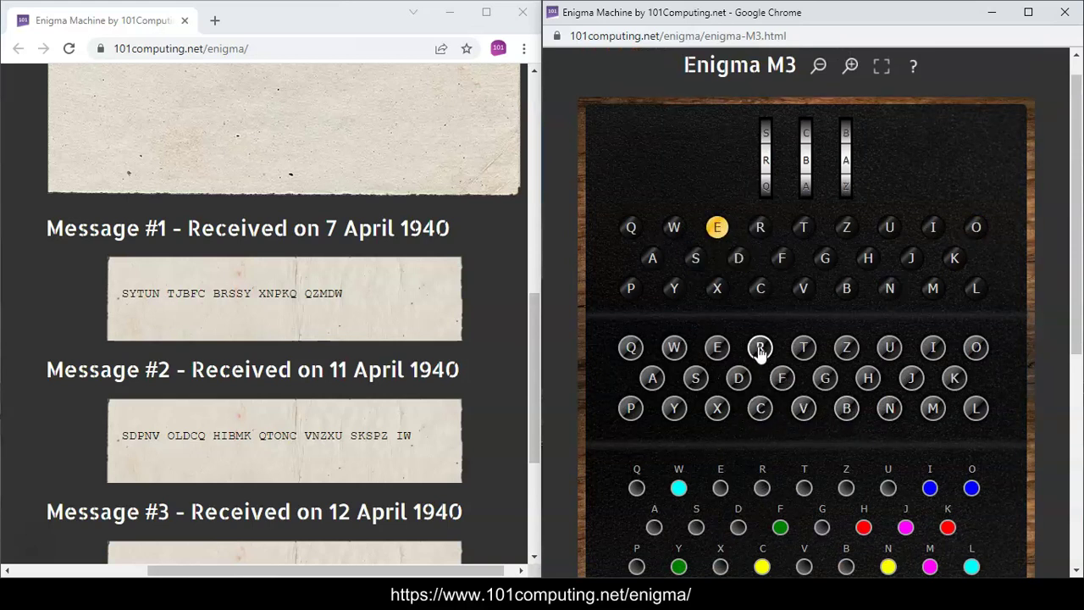
left_click(695, 380)
left_click(695, 380)
left_click(675, 408)
- Enter the fourth ciphertext group of Message #1, XNPKQ, on the emulator's keyboard
left_click(718, 409)
left_click(887, 408)
left_click(630, 408)
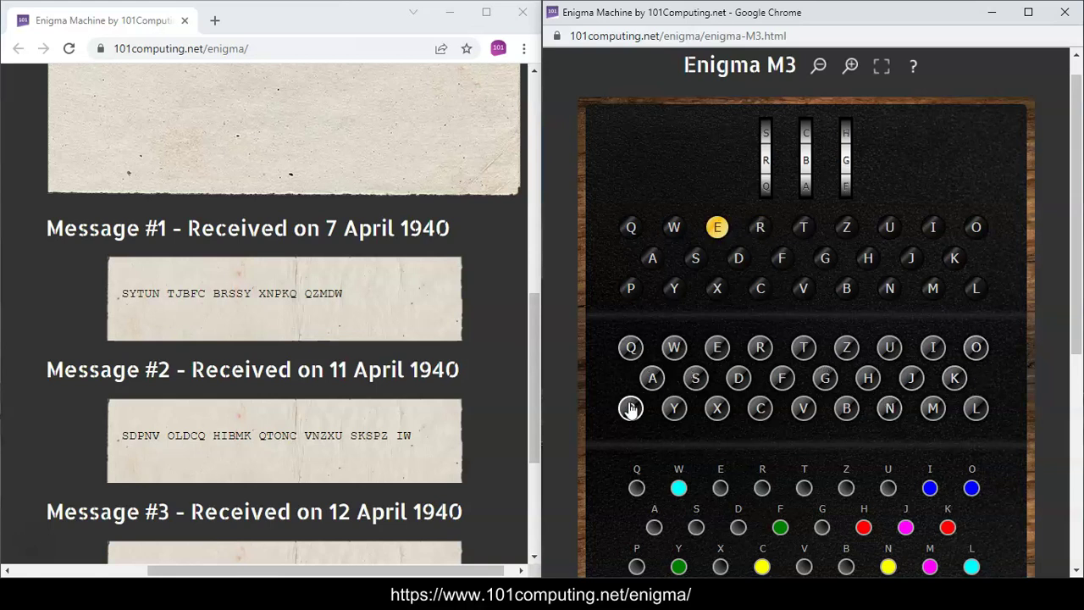
left_click(954, 378)
left_click(630, 347)
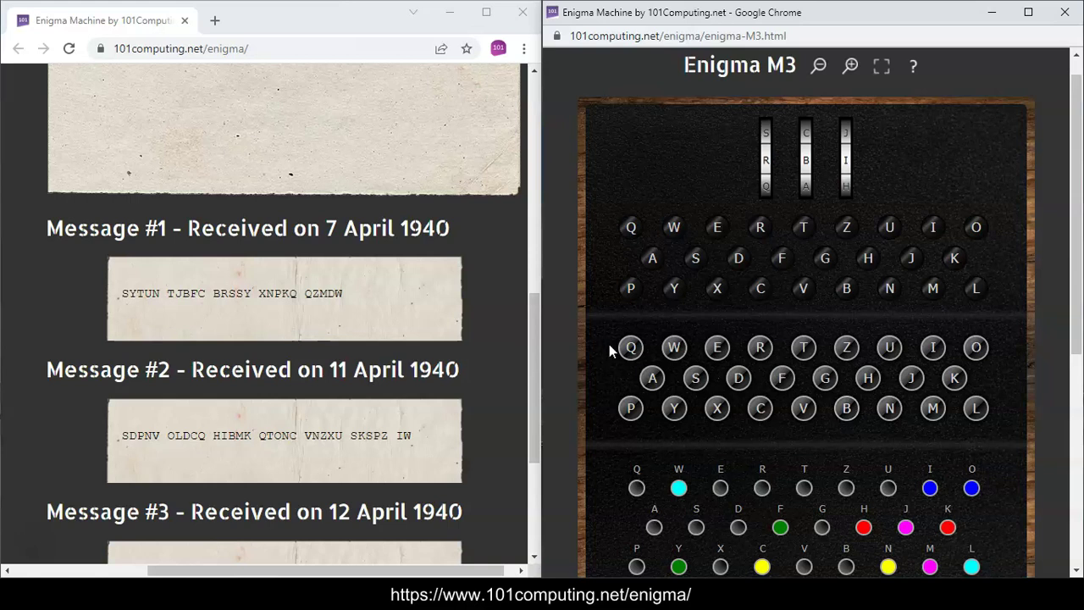
- Enter the last ciphertext group of Message #1, QZMDW, and read the full plaintext in the notebook
left_click(630, 347)
left_click(847, 347)
left_click(887, 408)
left_click(931, 408)
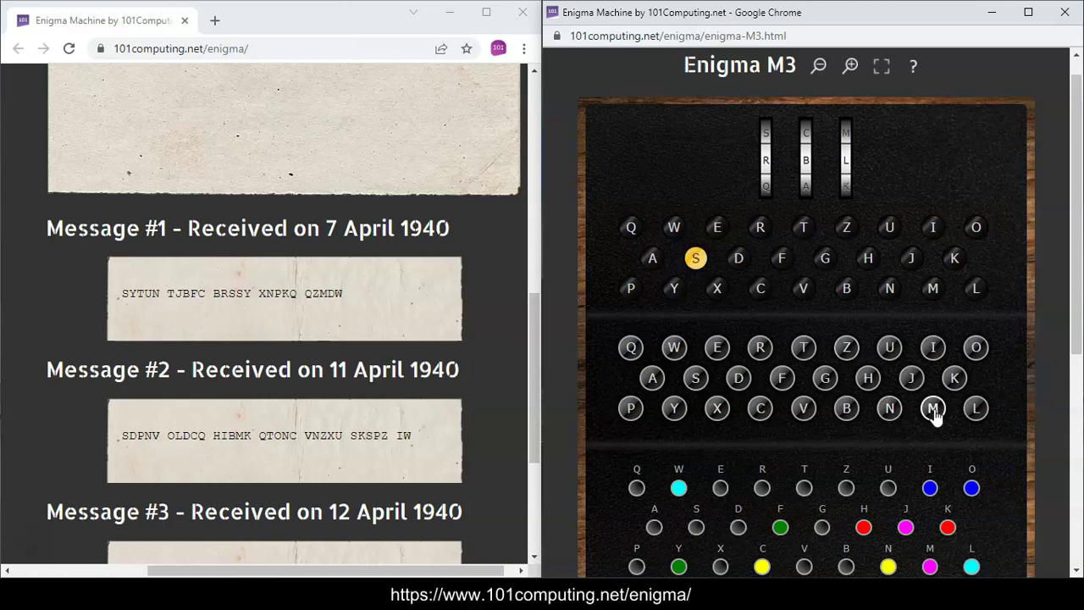
left_click(675, 347)
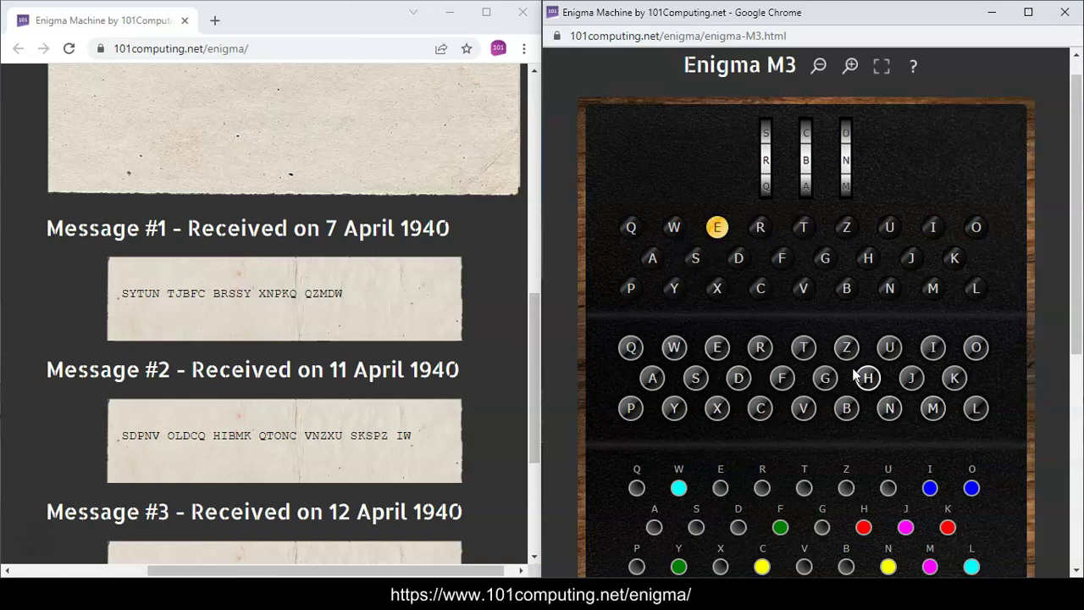
scroll(935, 396, "down", 1)
scroll(935, 394, "down", 2)
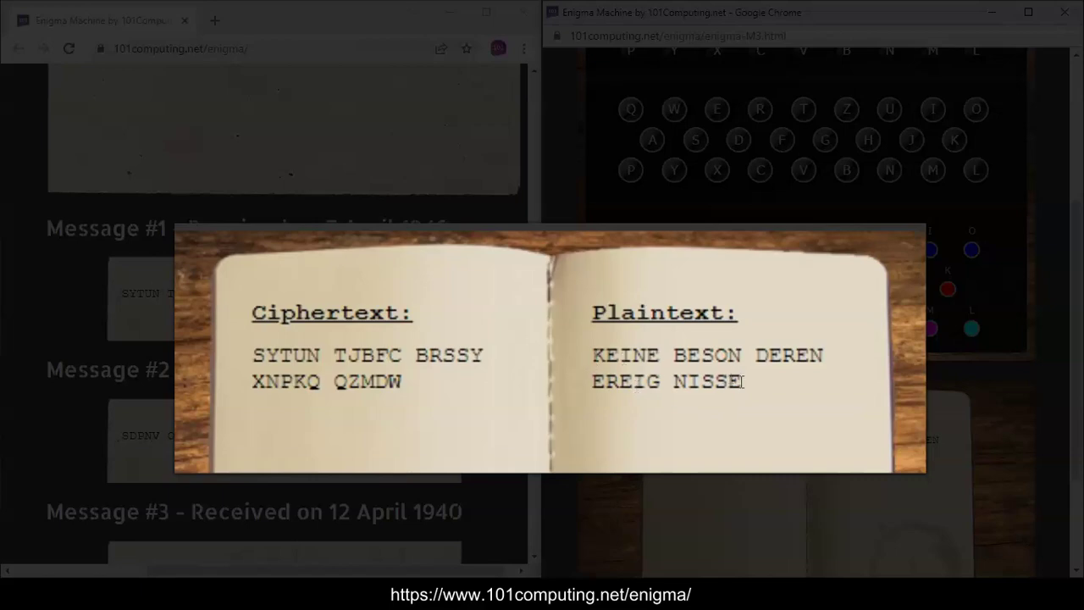
- Return to the start of the Mission X page and maximize the main browser window
scroll(866, 286, "up", 3)
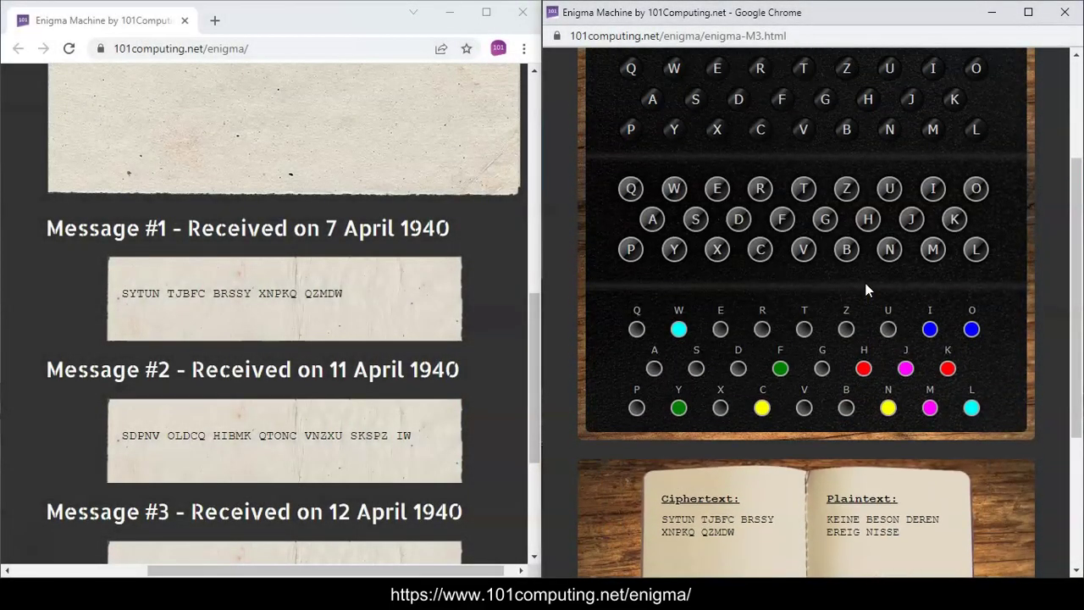
scroll(867, 292, "up", 1)
scroll(476, 243, "up", 6)
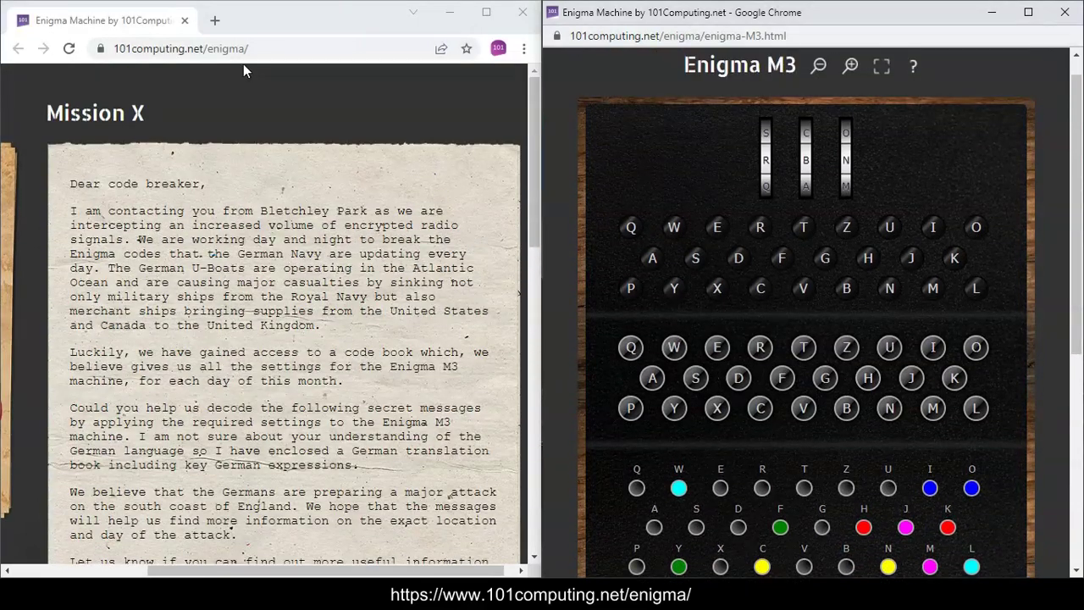
left_click(146, 27)
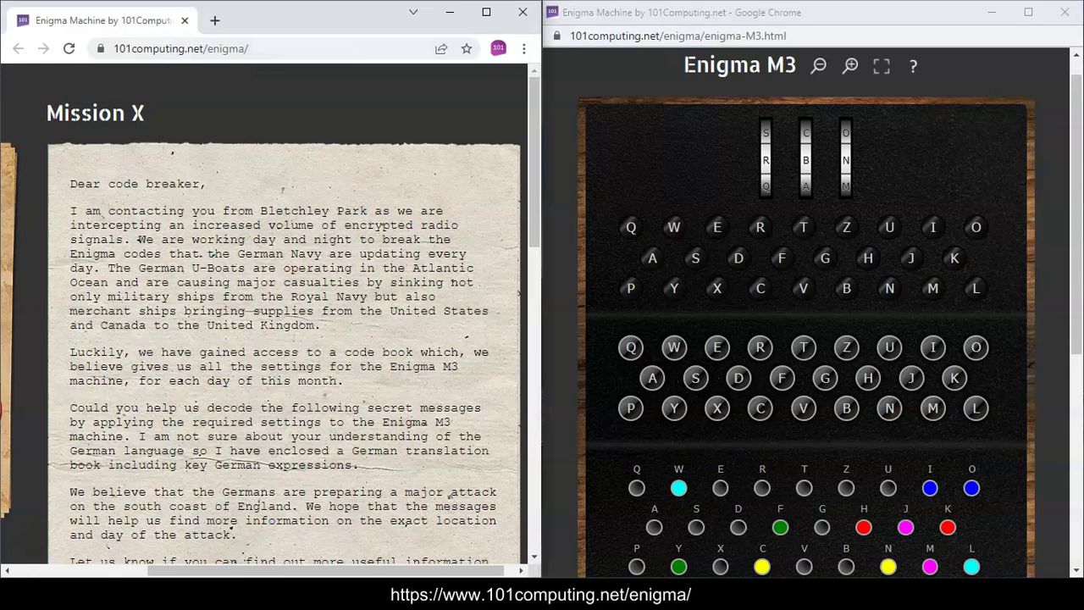
left_click(486, 12)
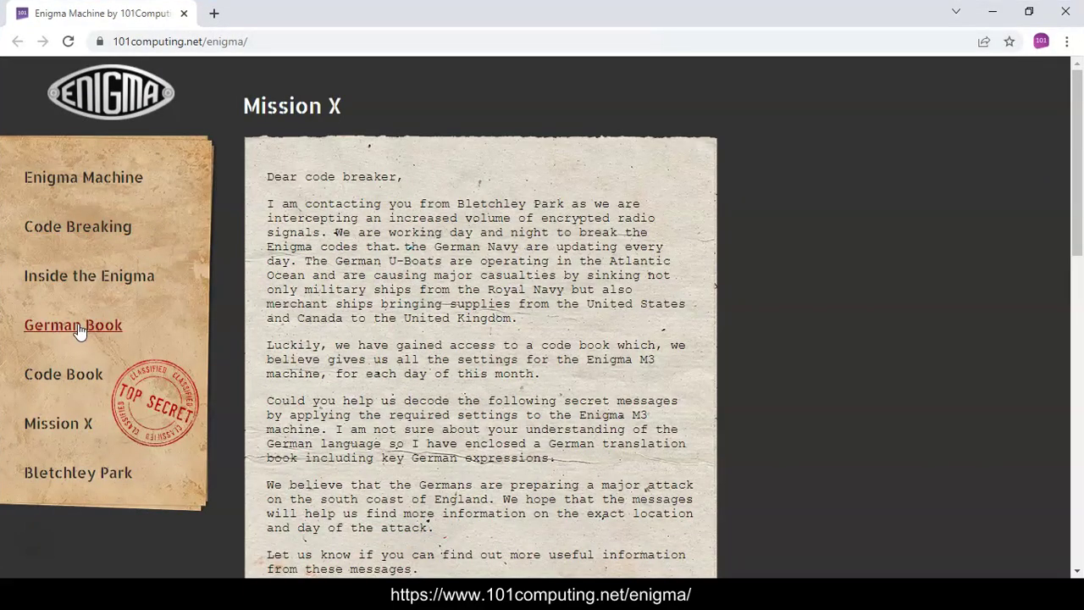
- Open the German translation book beside the Enigma M3 emulator and show the emulator's notebook with the decoded Message #1
left_click(74, 326)
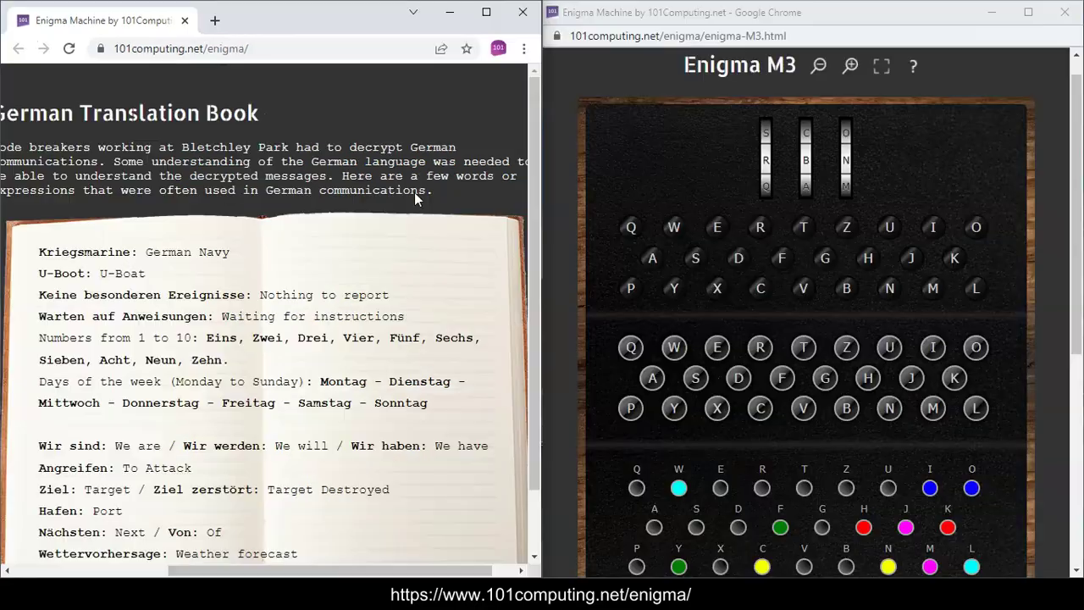
scroll(407, 245, "down", 1)
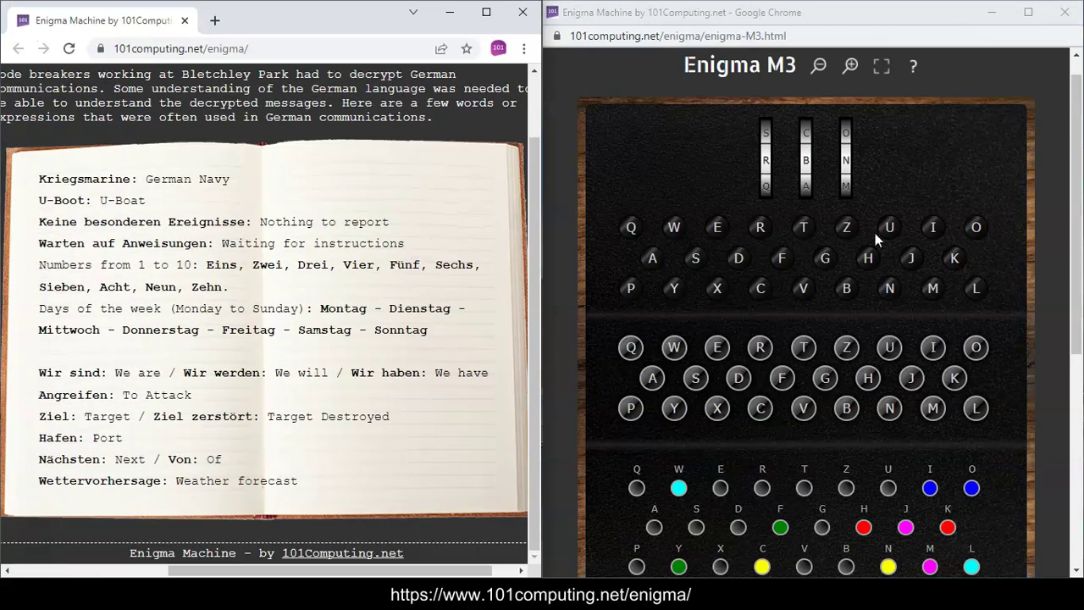
scroll(920, 226, "down", 4)
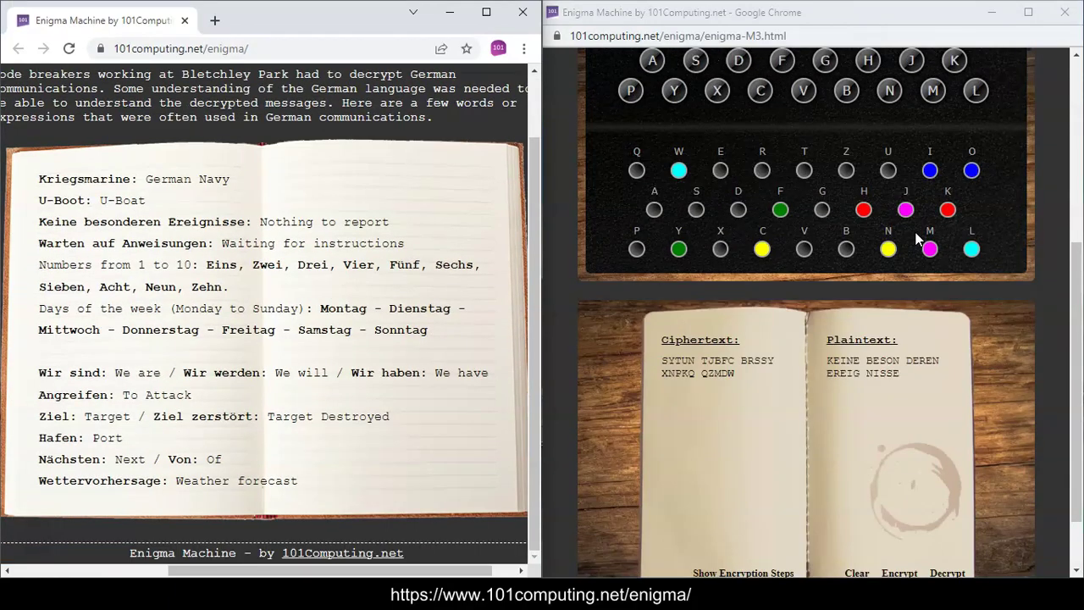
scroll(910, 247, "down", 1)
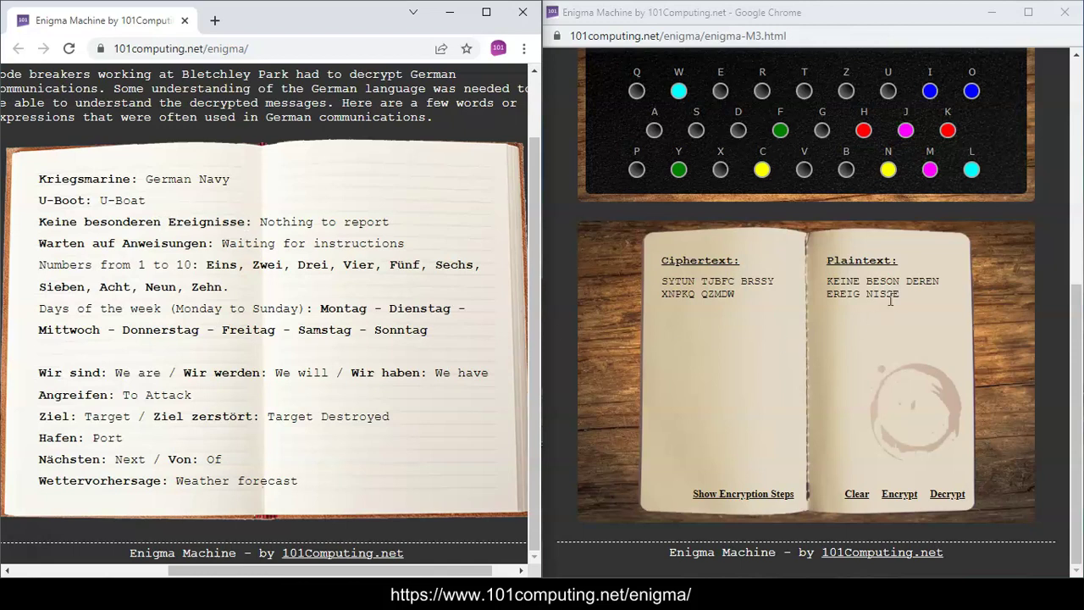
- Highlight the plaintext KEINE BESONDEREN EREIGNISSE in the notebook and match it to its English translation in the German book
left_click_drag(899, 294, 826, 281)
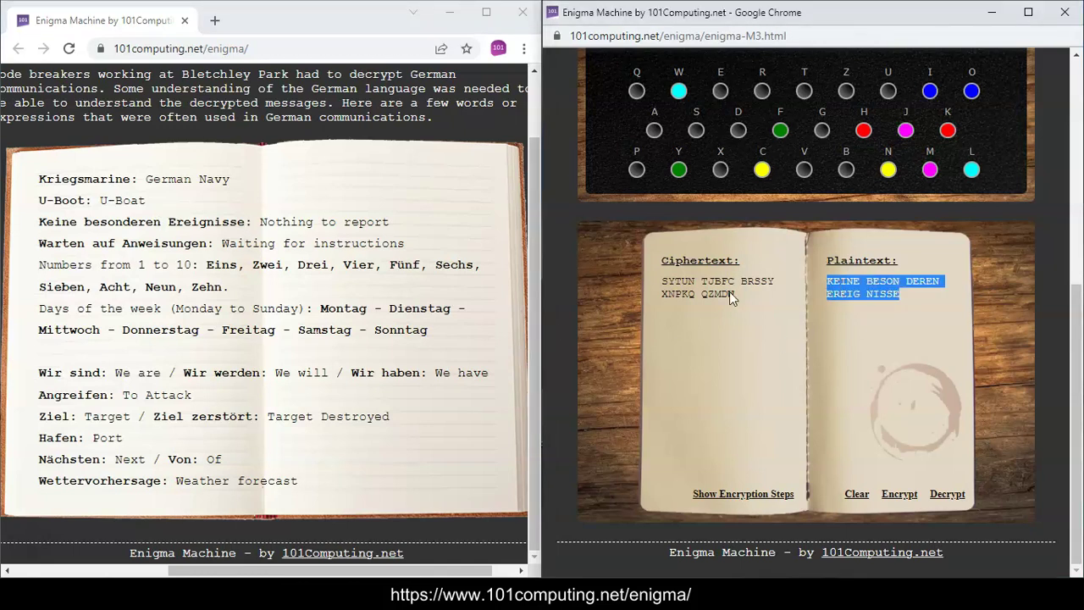
left_click_drag(260, 222, 392, 220)
left_click(407, 229)
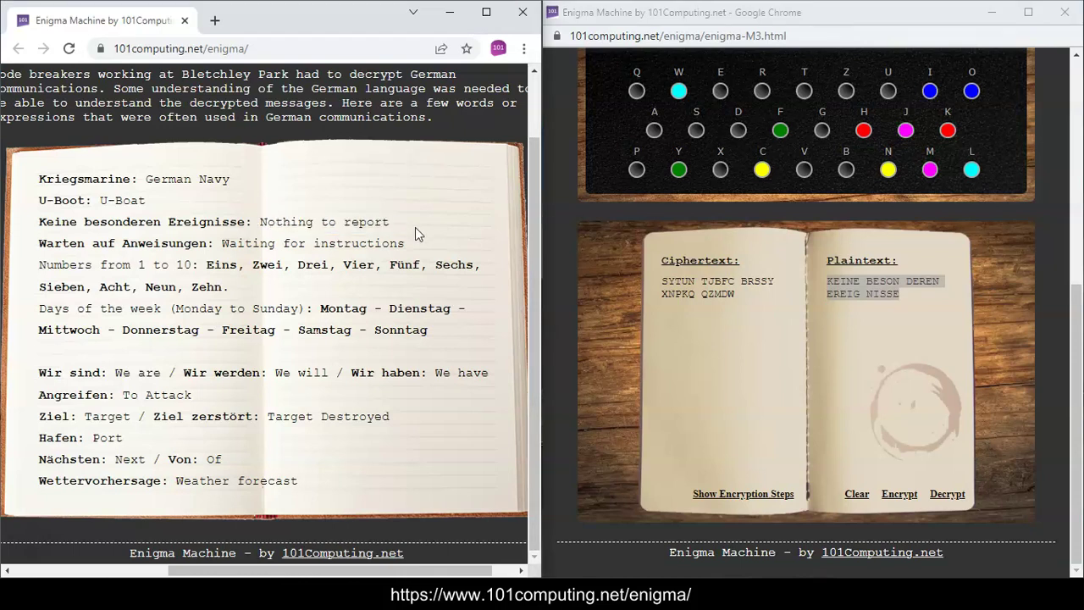
left_click(891, 292)
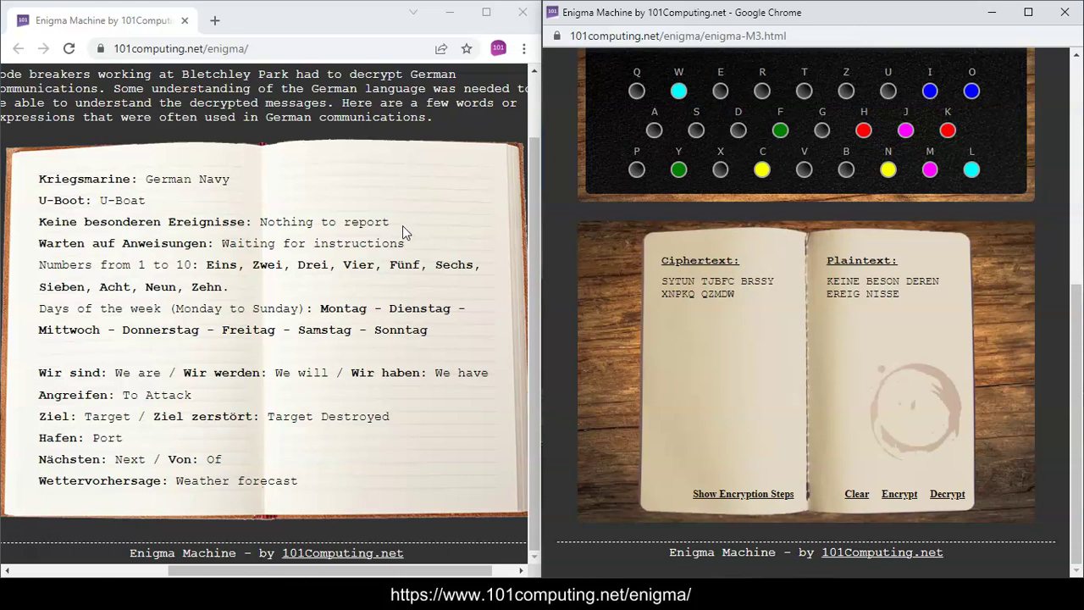
scroll(944, 351, "up", 2)
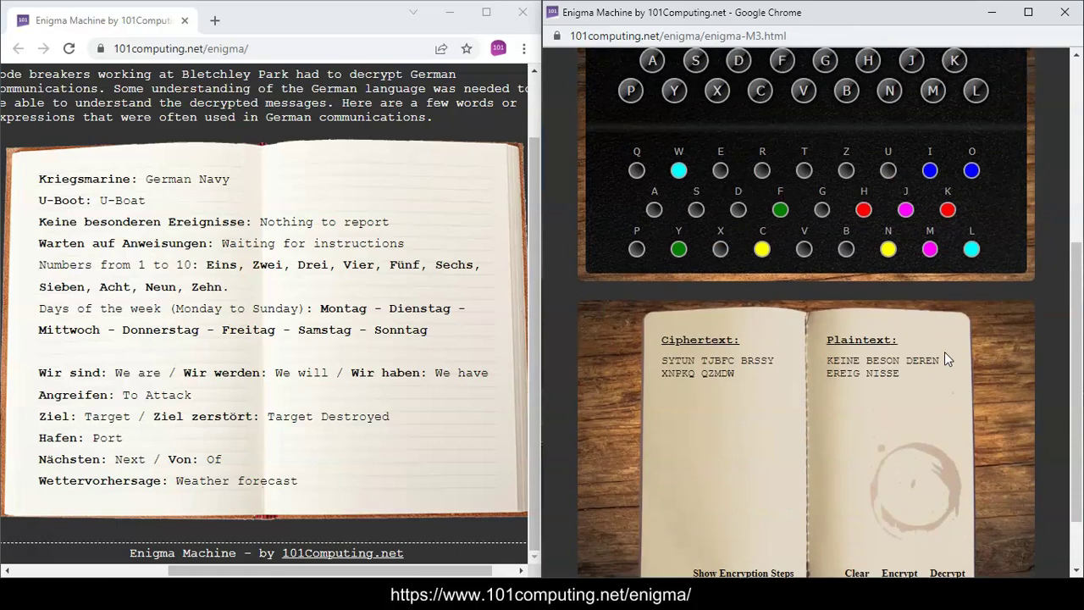
scroll(944, 351, "up", 4)
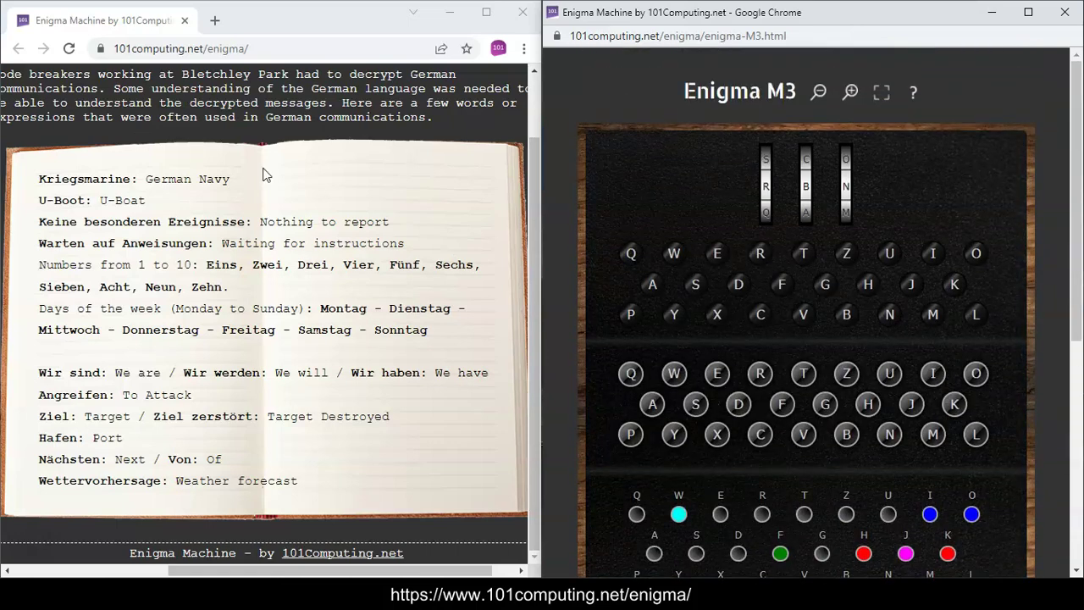
- Maximize the main browser window, reopen the Mission X page and check the date on which Message #2 was received
left_click(486, 14)
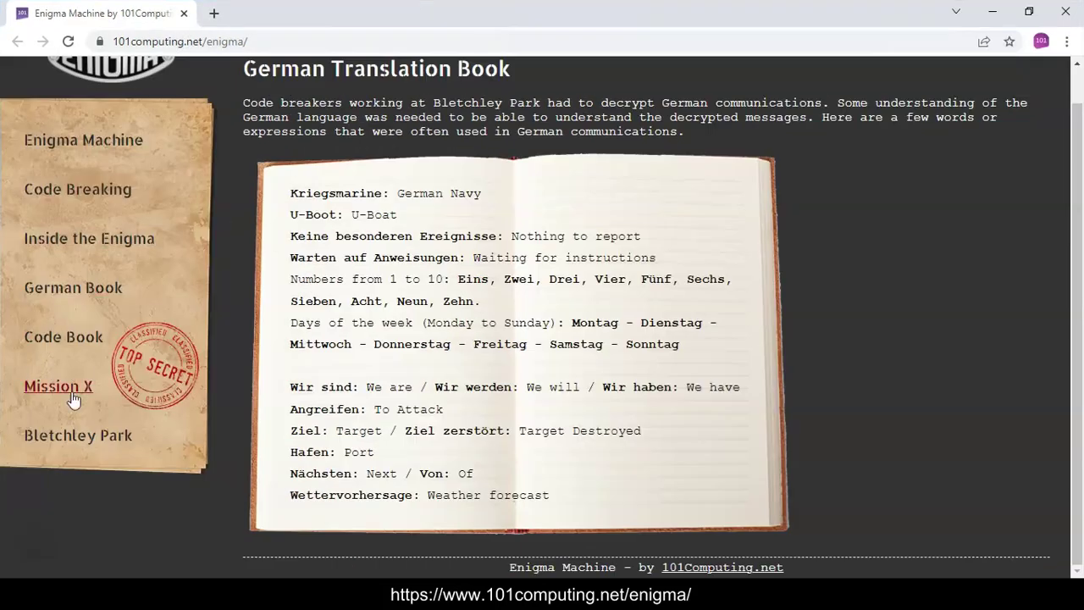
left_click(69, 393)
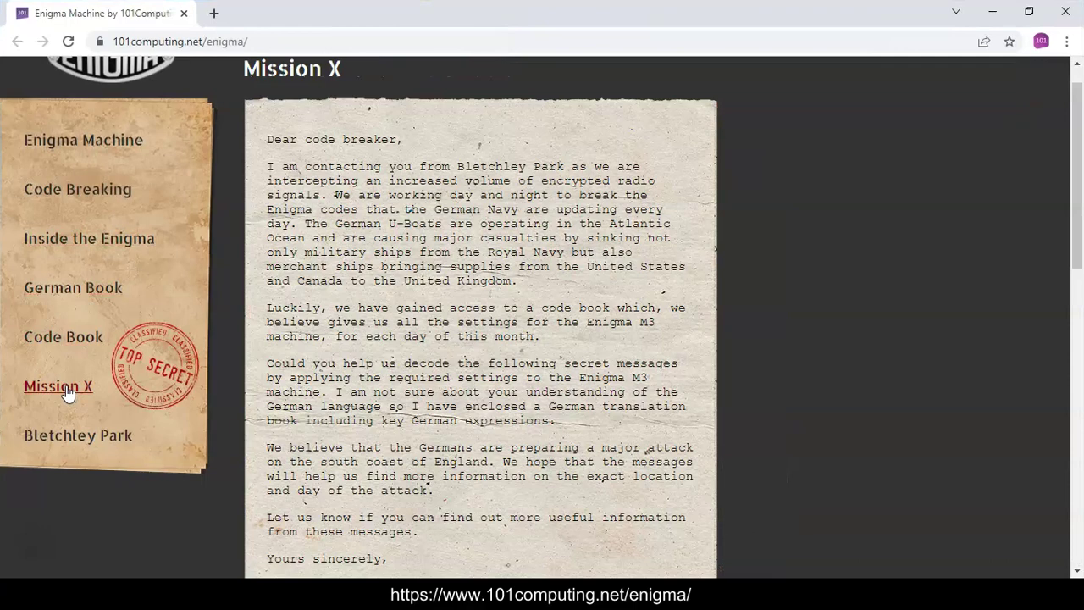
scroll(441, 288, "down", 8)
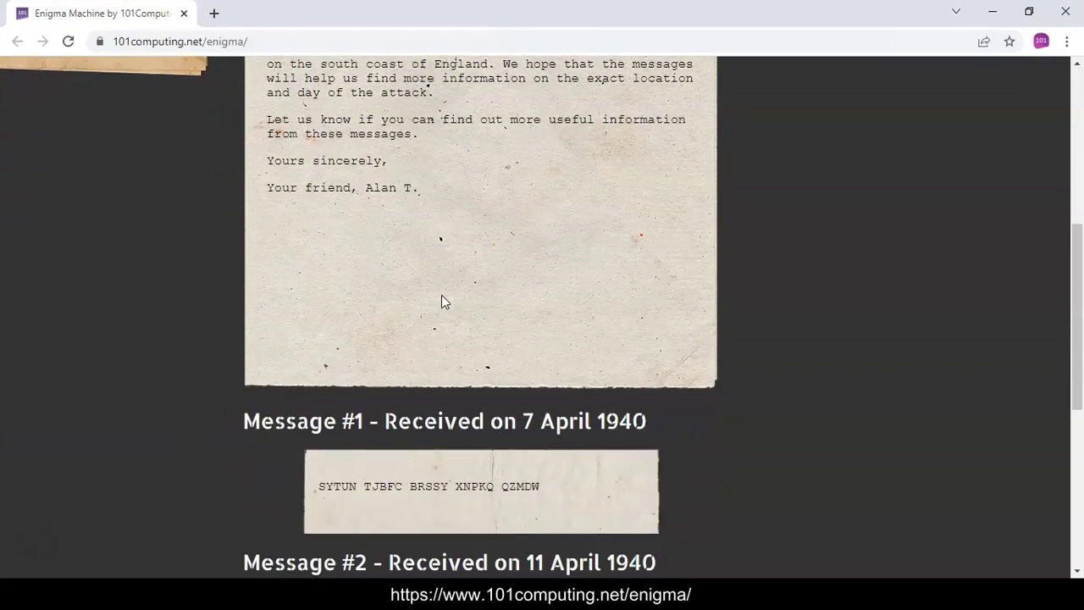
scroll(432, 296, "down", 1)
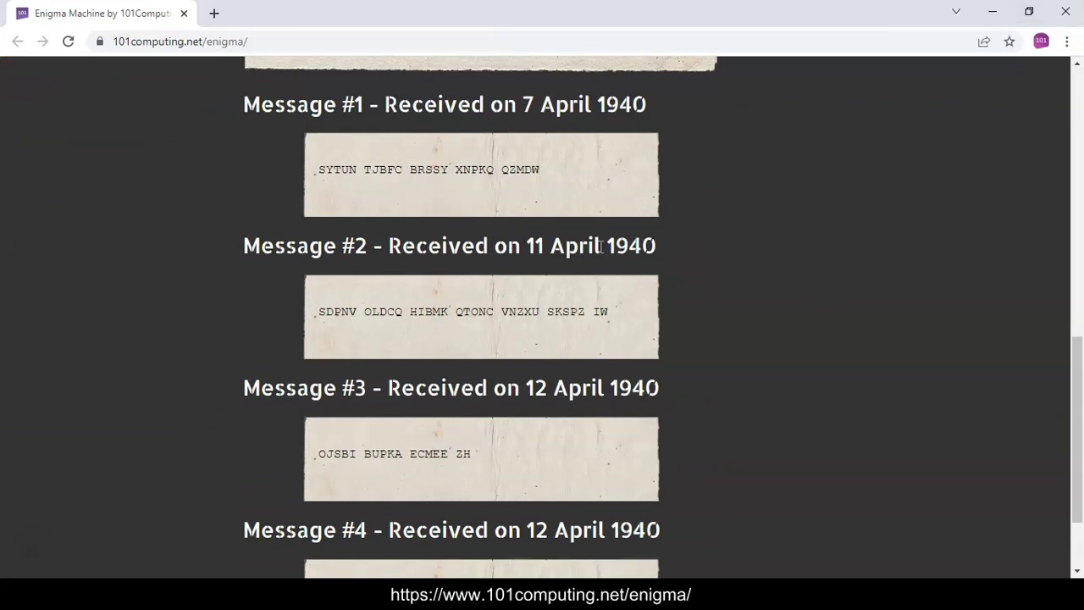
left_click_drag(527, 246, 668, 248)
left_click(685, 251)
scroll(707, 303, "up", 1)
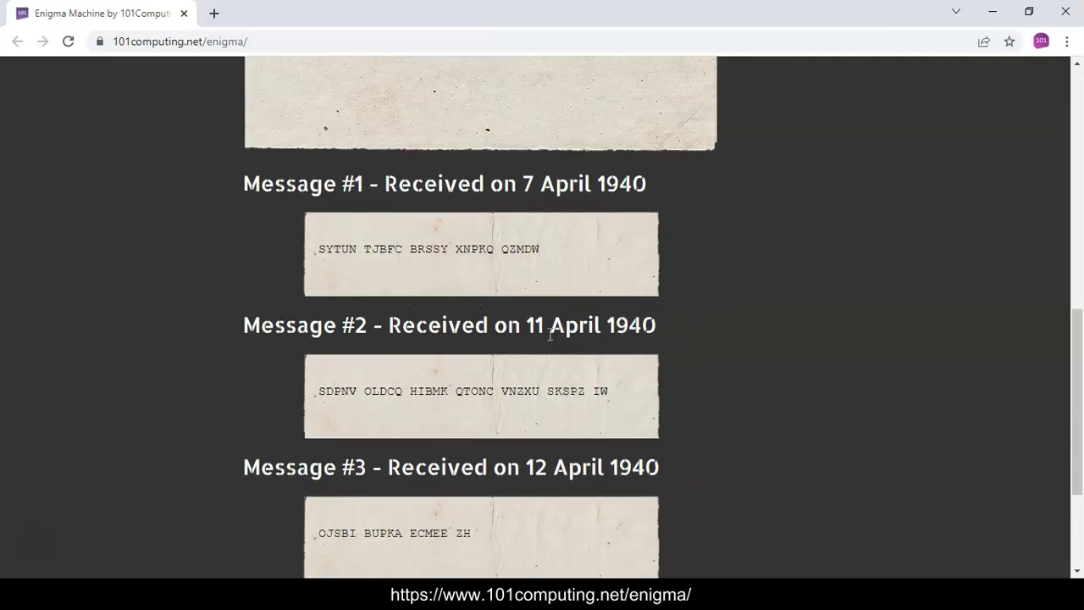
scroll(213, 272, "up", 1)
scroll(106, 236, "up", 8)
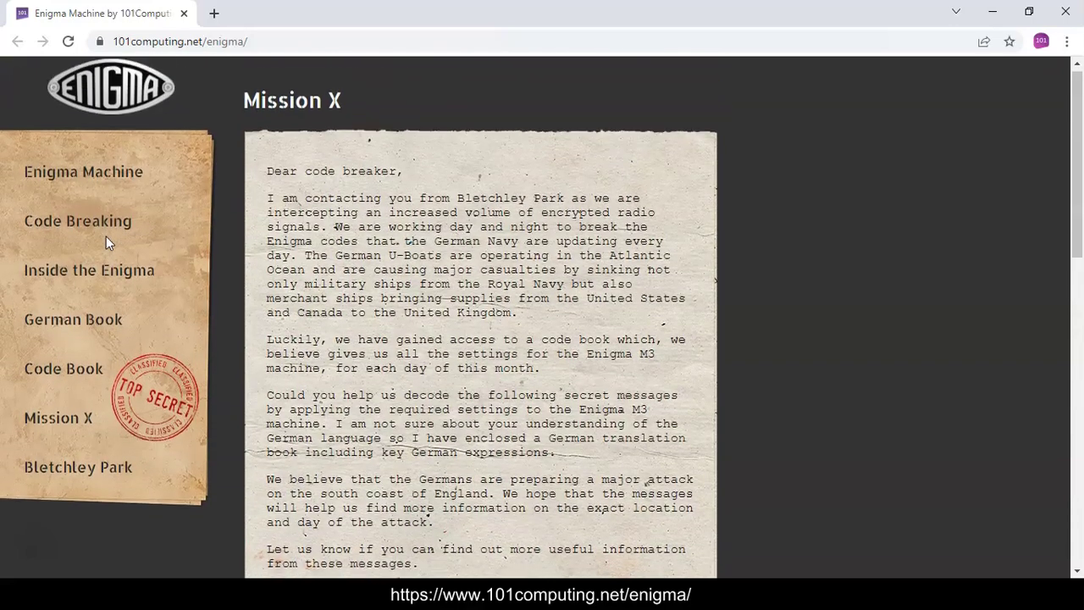
- Look up the rotors, ring settings and initial rotor positions for day 11 in the April 1940 code book
left_click(63, 374)
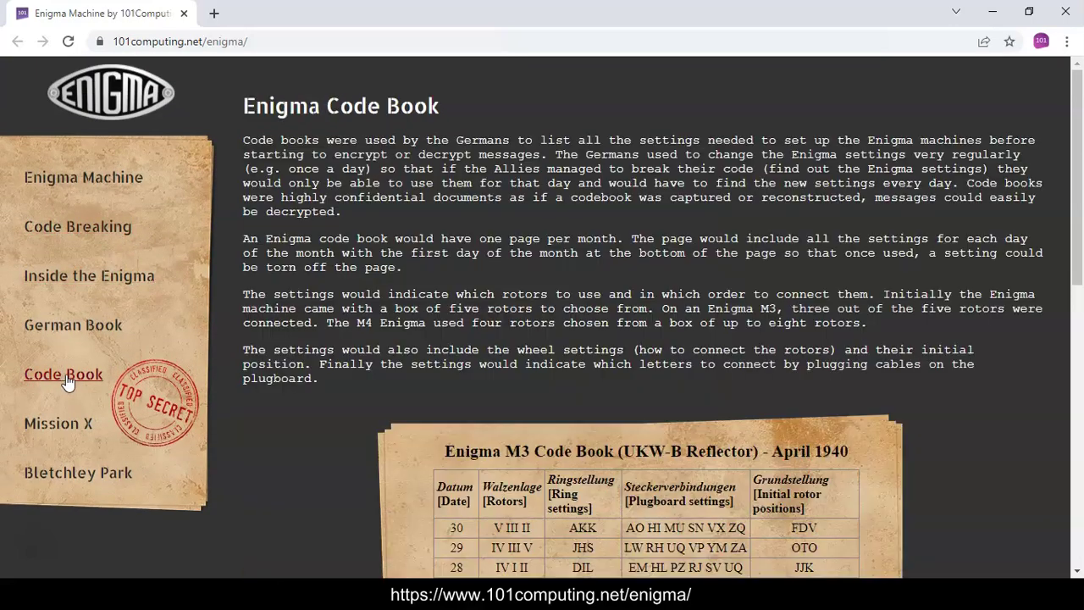
scroll(821, 336, "down", 6)
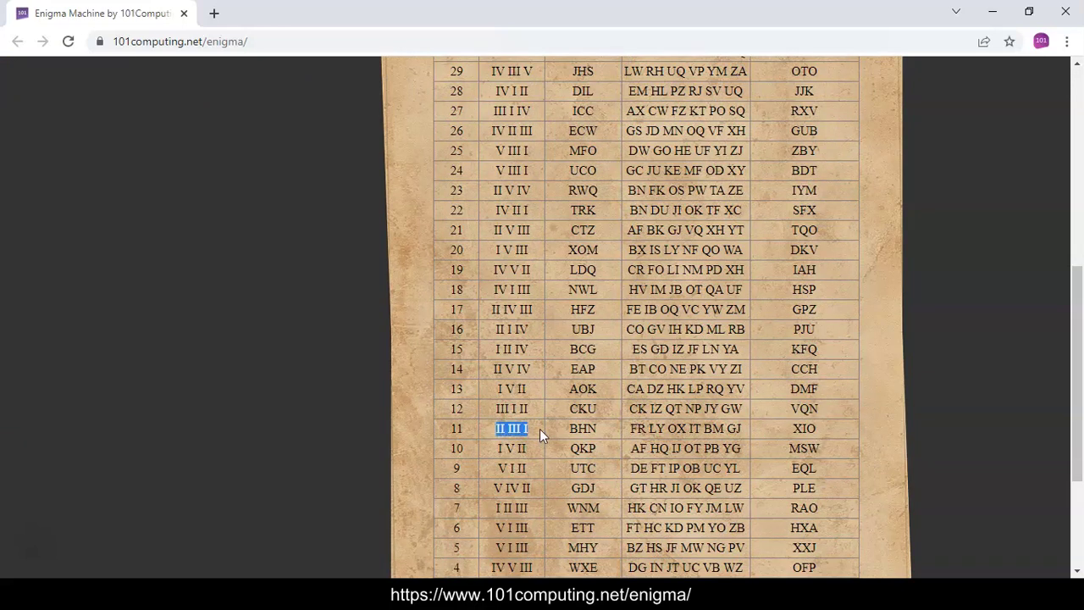
double_click(581, 428)
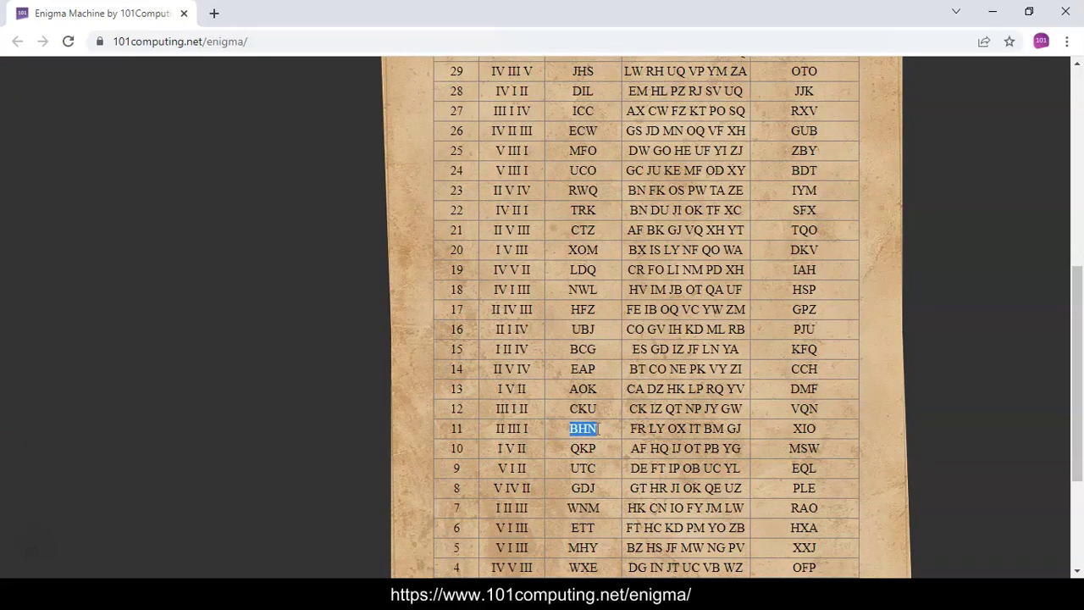
double_click(801, 429)
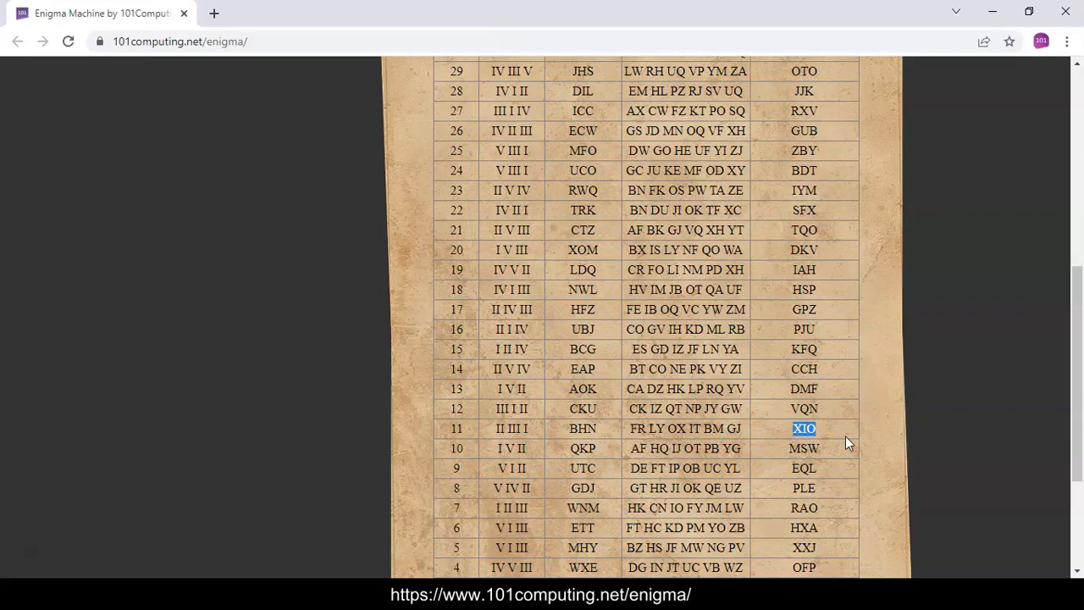
left_click(843, 432)
scroll(918, 313, "up", 6)
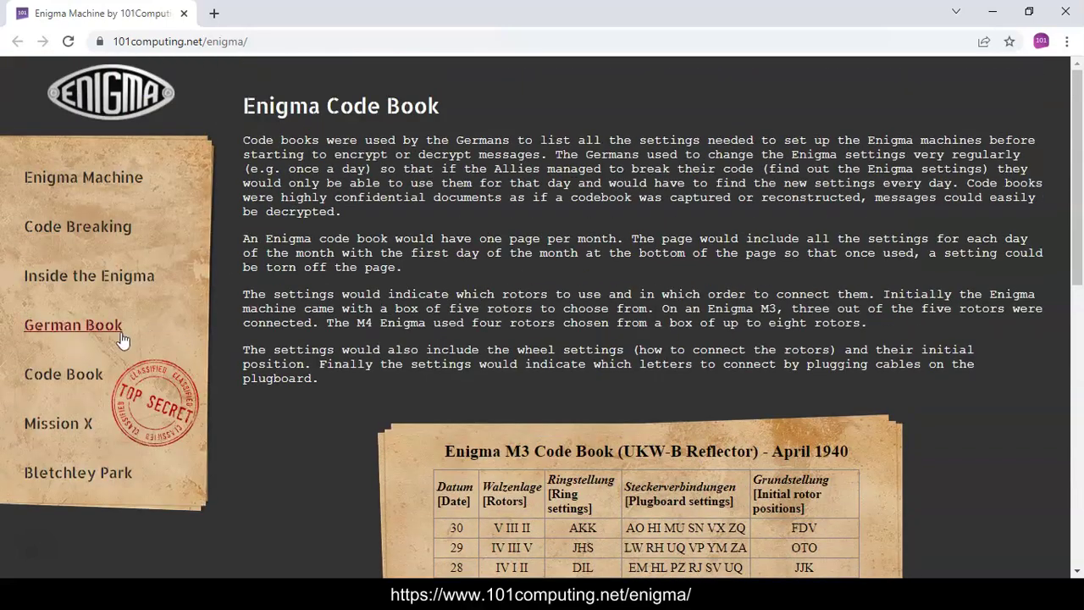
- Go back to the Mission X page and review the remaining encrypted messages, from Message #2 to Message #4
left_click(63, 430)
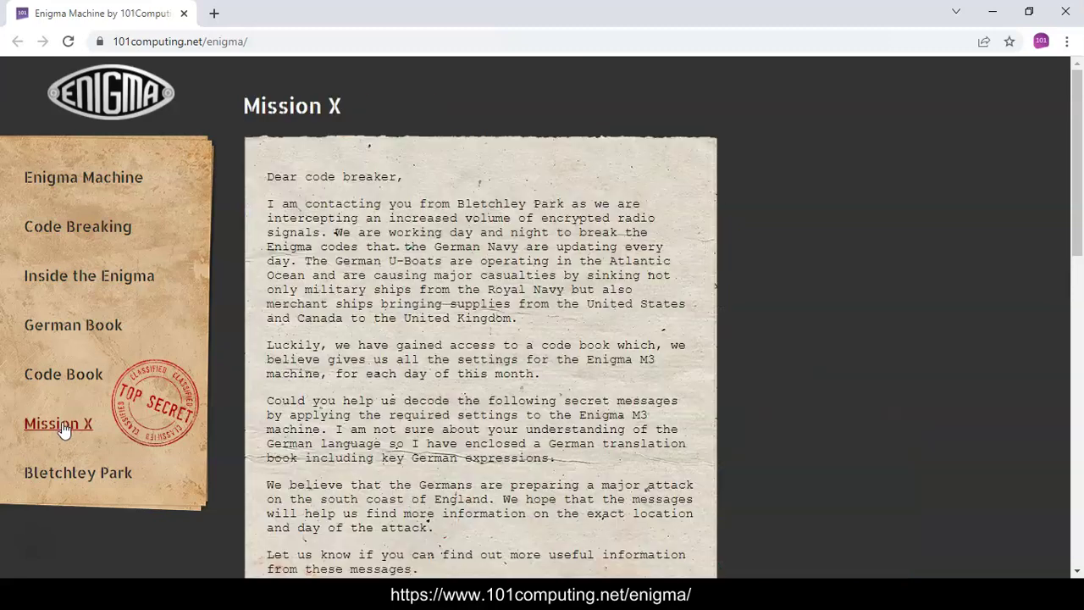
scroll(629, 364, "down", 6)
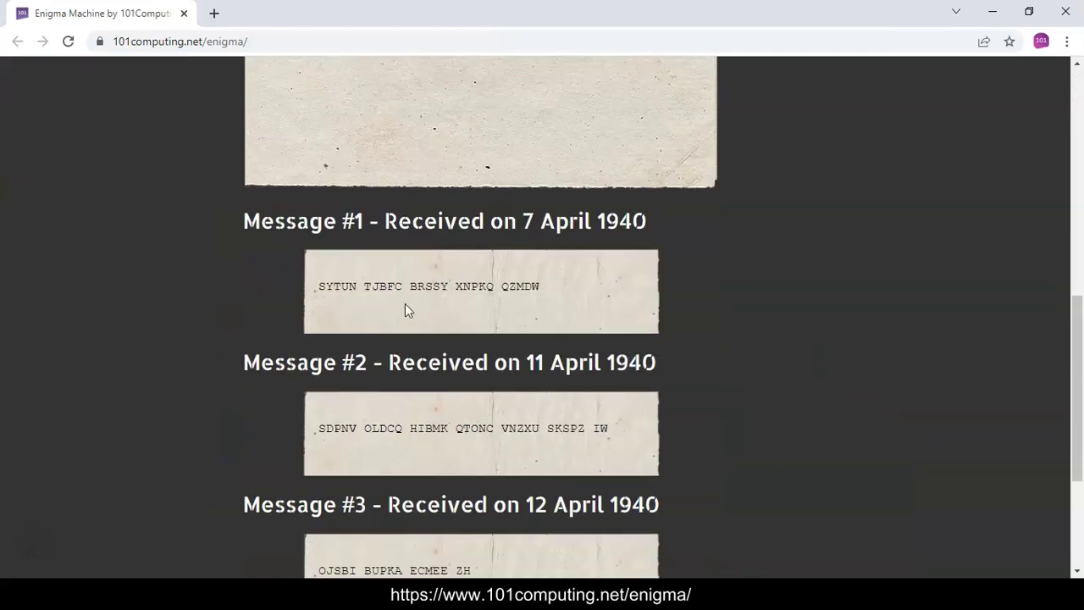
scroll(539, 288, "down", 3)
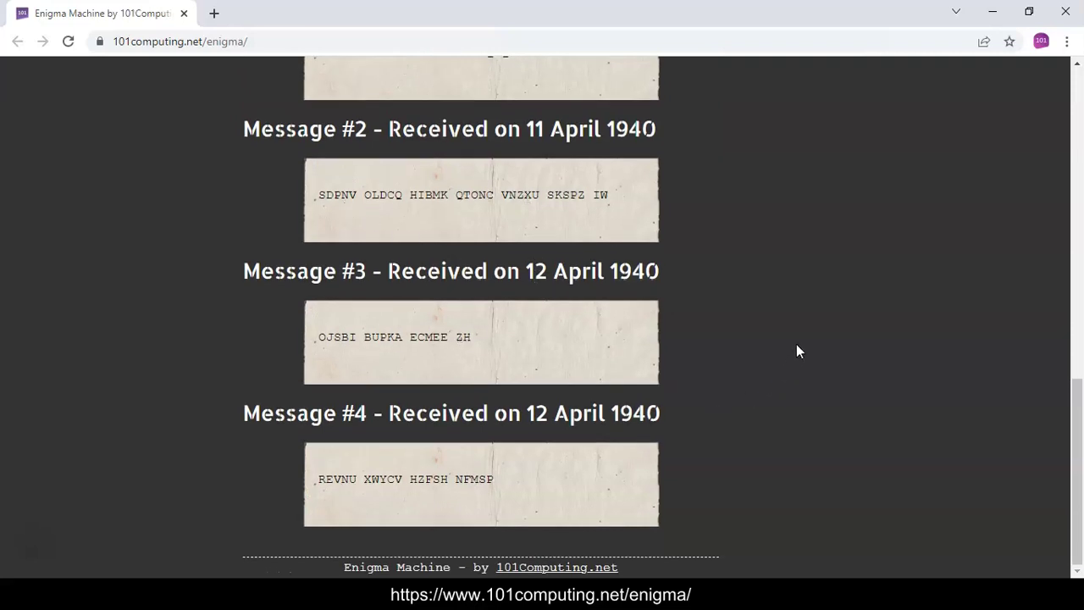
scroll(797, 339, "up", 10)
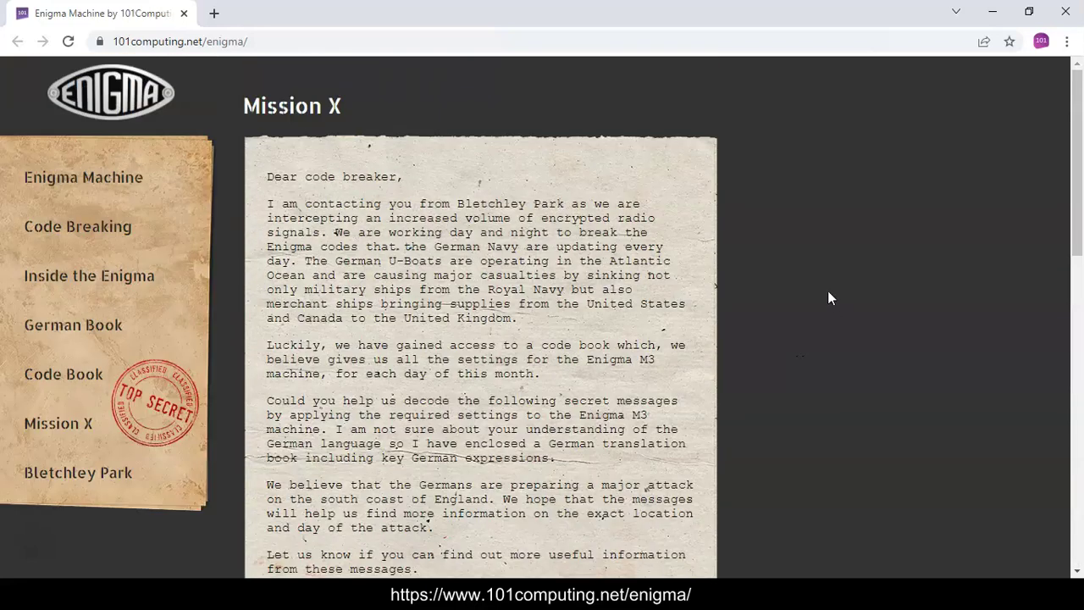